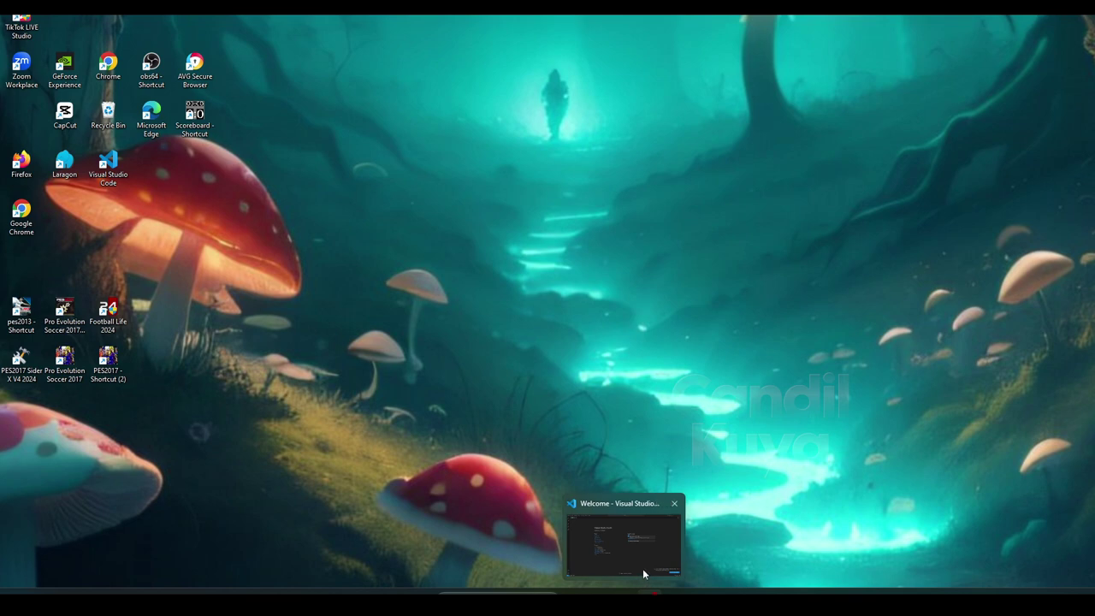
# Bring up the Laragon control window from the Windows taskbar
pyautogui.click(655, 591)
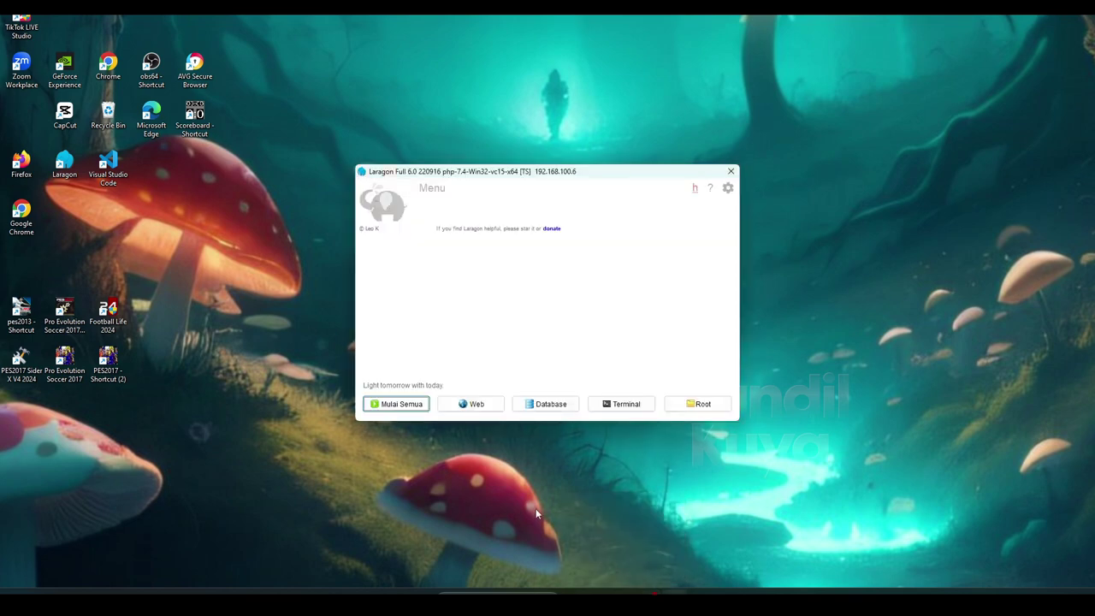
# Start all Laragon services (Apache and MySQL) and open the localhost welcome page
pyautogui.click(414, 405)
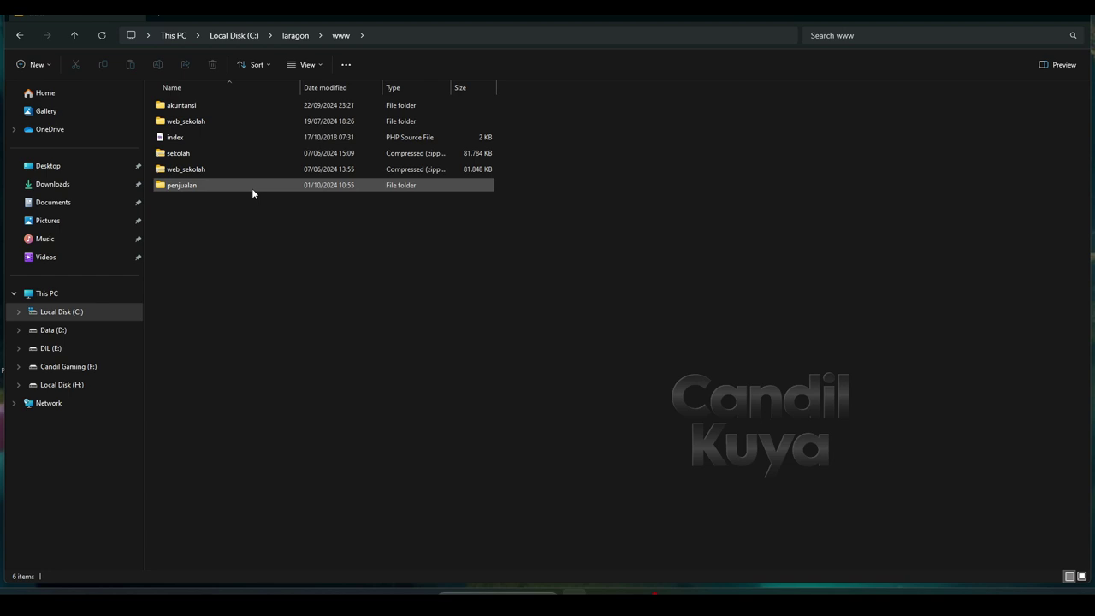
pyautogui.click(246, 185)
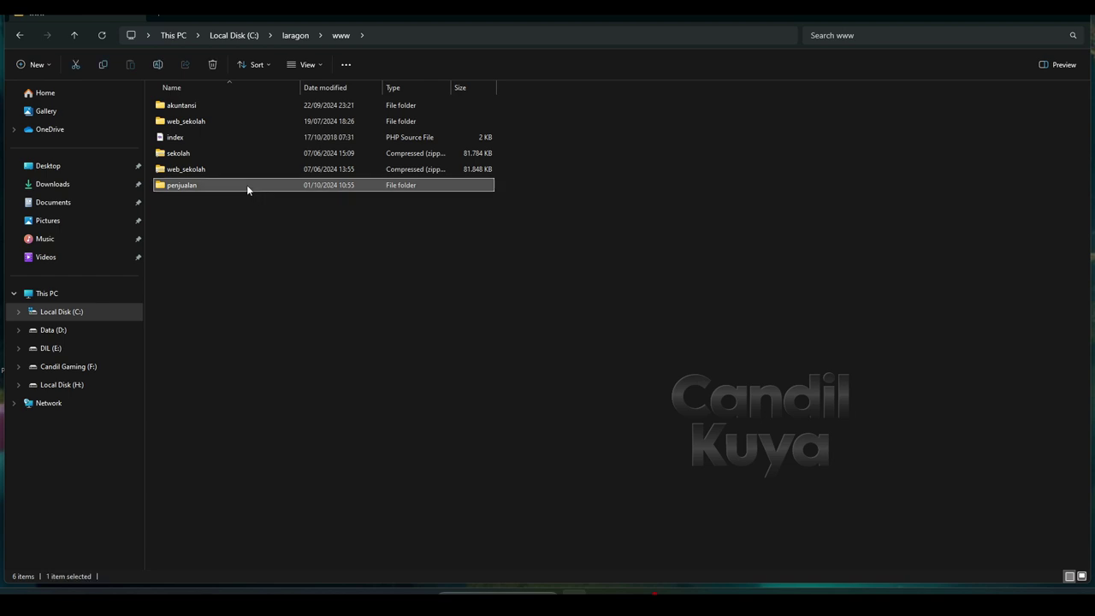
pyautogui.click(675, 591)
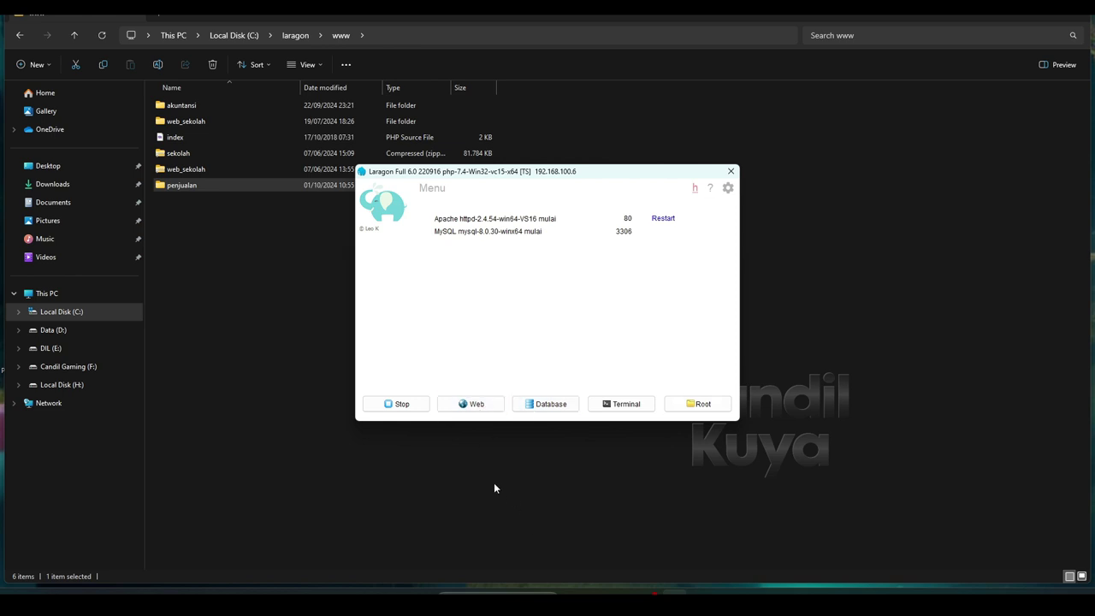
pyautogui.click(472, 404)
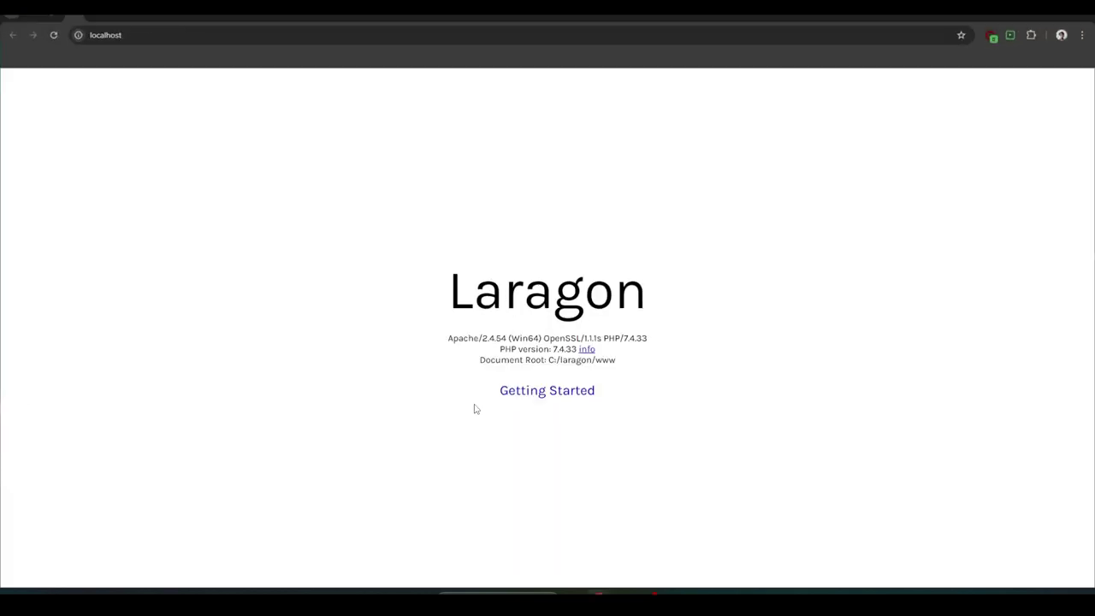
# Load localhost/penjualan in Chrome
pyautogui.click(208, 36)
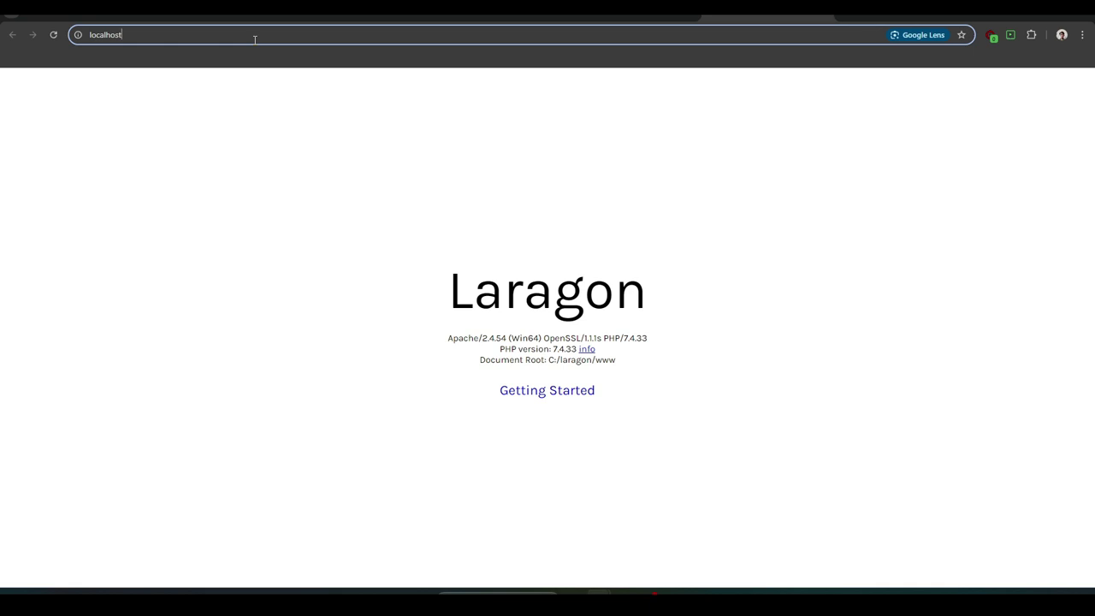
pyautogui.write('/')
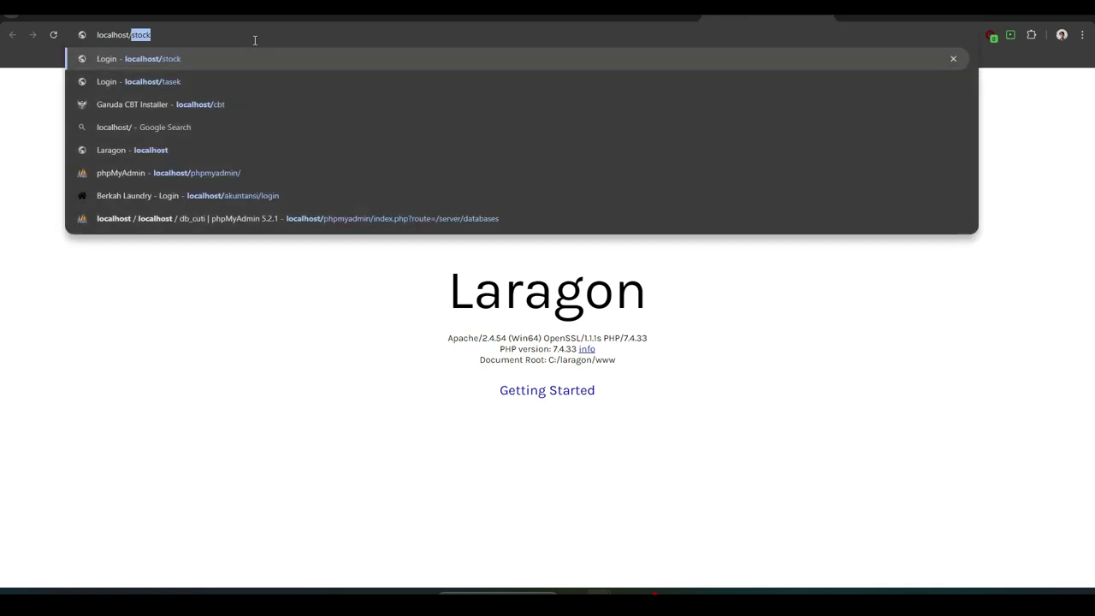
pyautogui.write('penjualan')
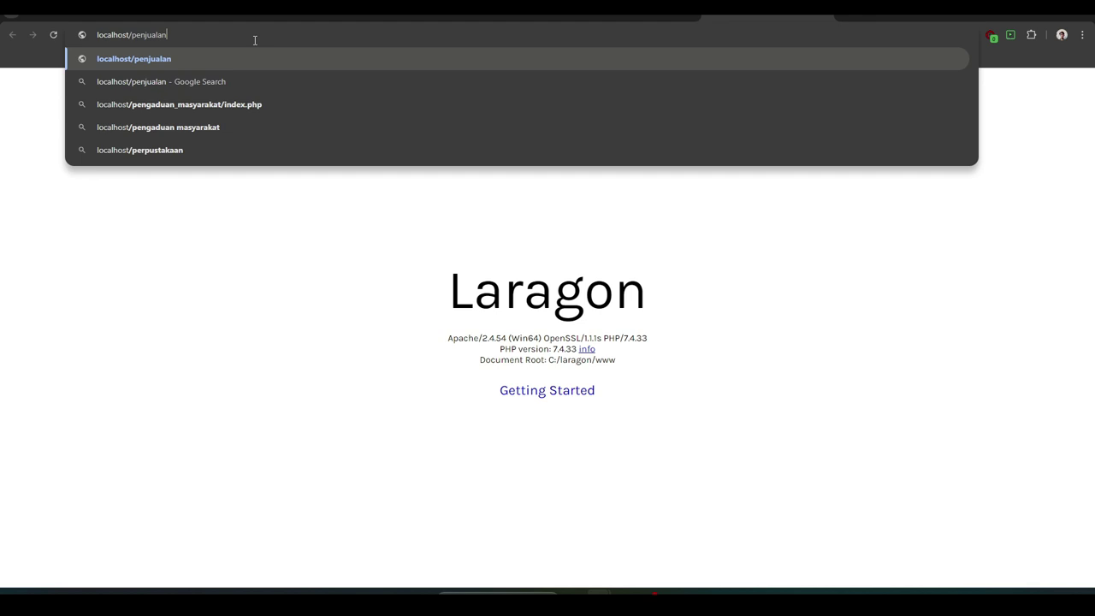
pyautogui.press('Return')
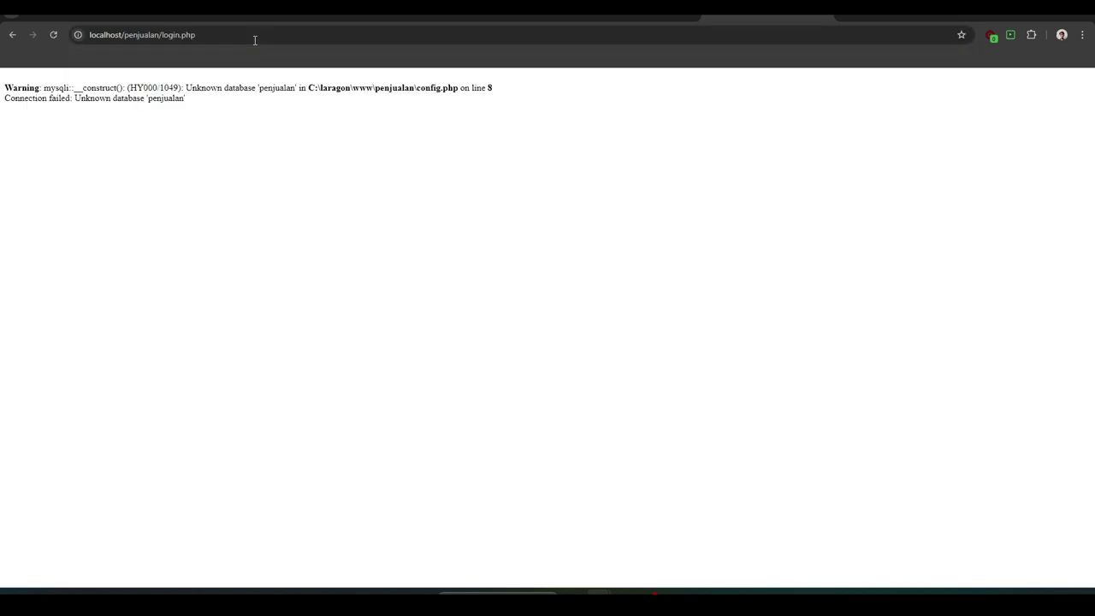
# Copy the missing database name 'penjualan' from the error and return to Laragon
pyautogui.doubleClick(269, 90)
pyautogui.rightClick(270, 90)
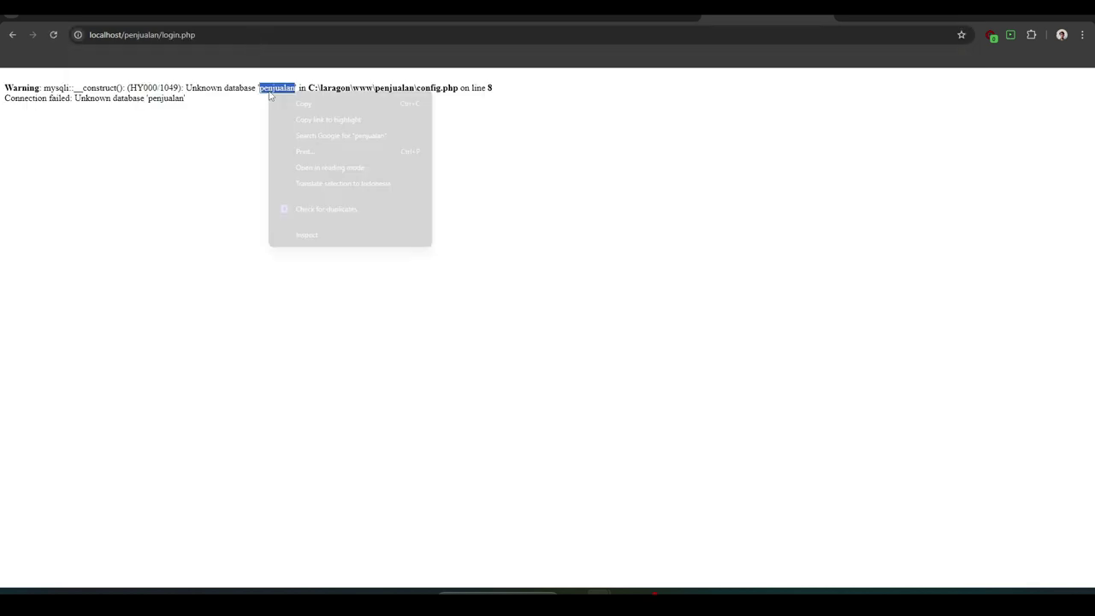
pyautogui.click(301, 104)
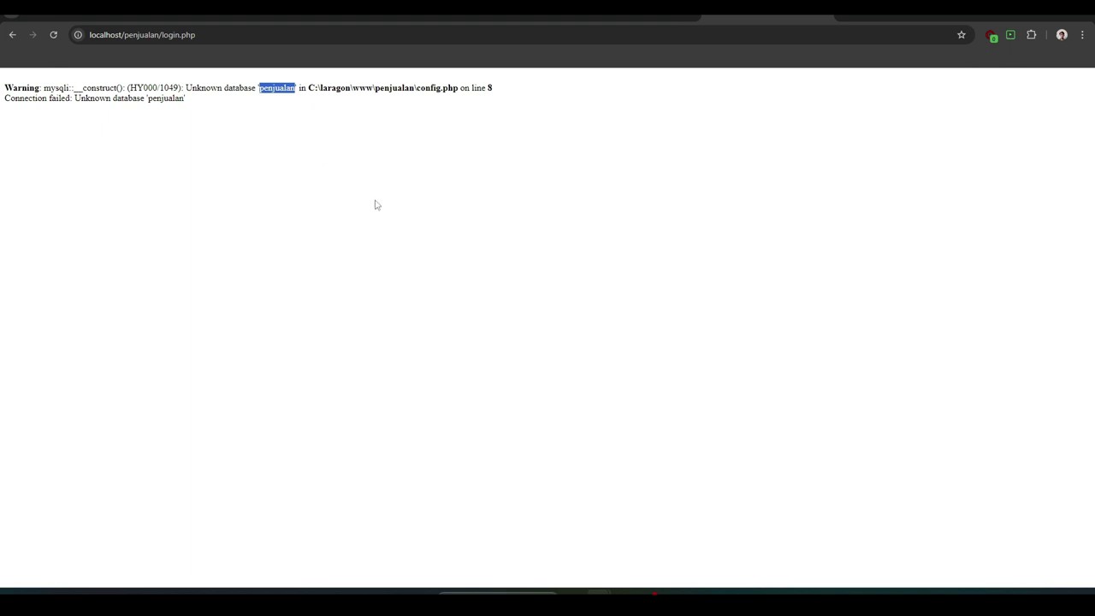
pyautogui.click(624, 591)
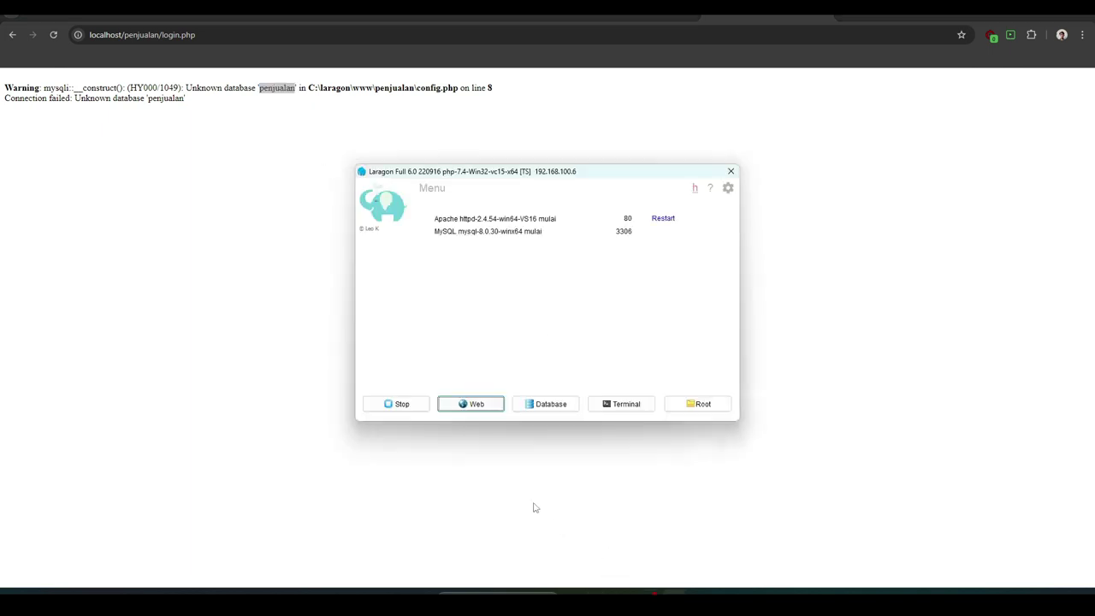
# Open phpMyAdmin from Laragon and create an empty database named 'penjualan'
pyautogui.click(540, 406)
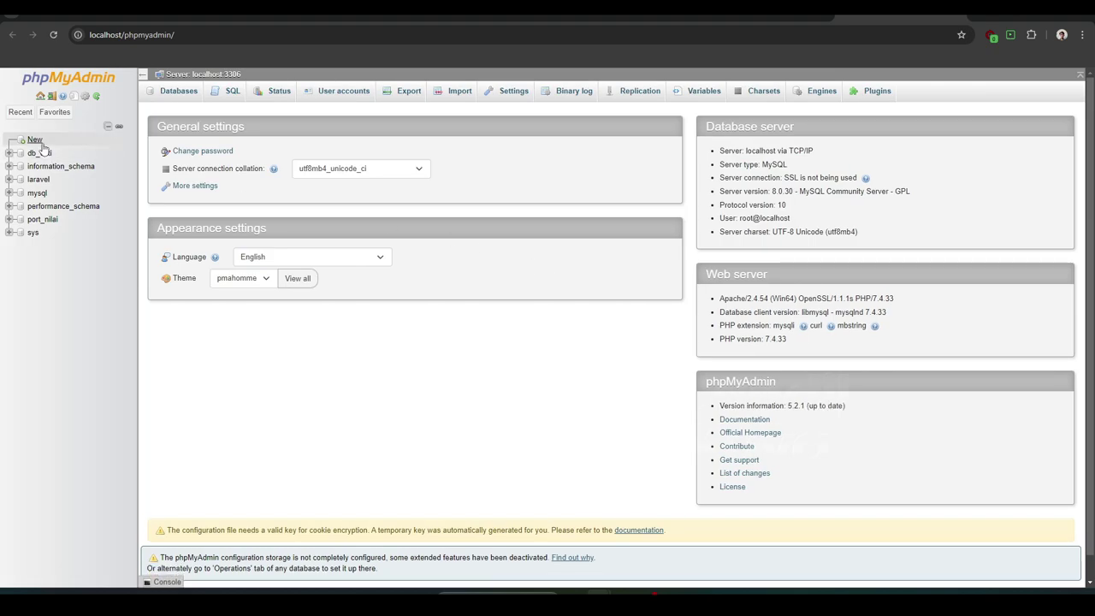
pyautogui.click(36, 142)
pyautogui.rightClick(216, 190)
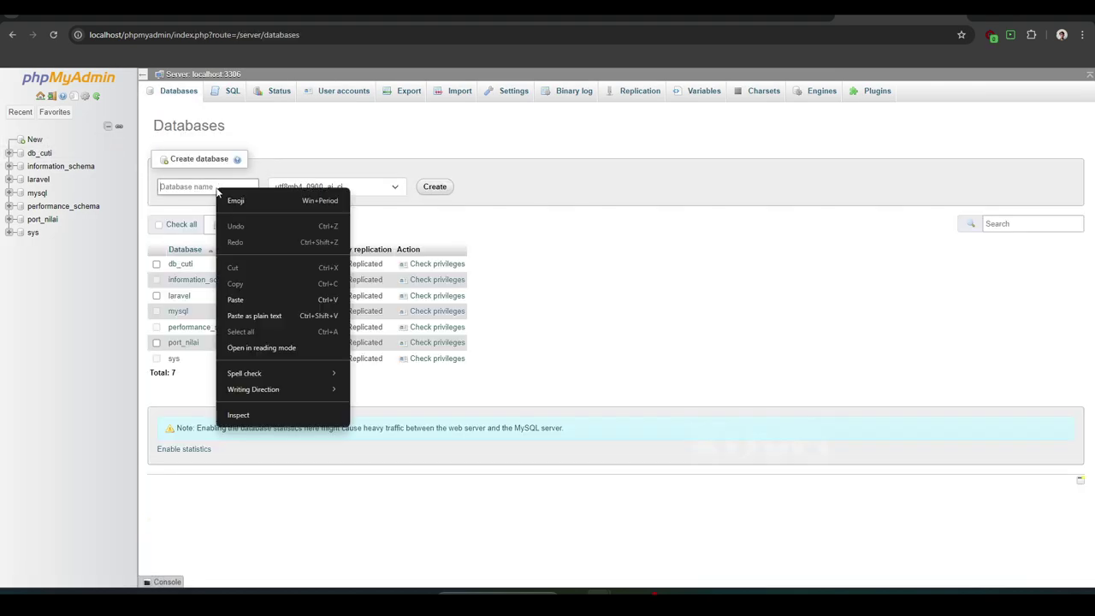
pyautogui.click(257, 299)
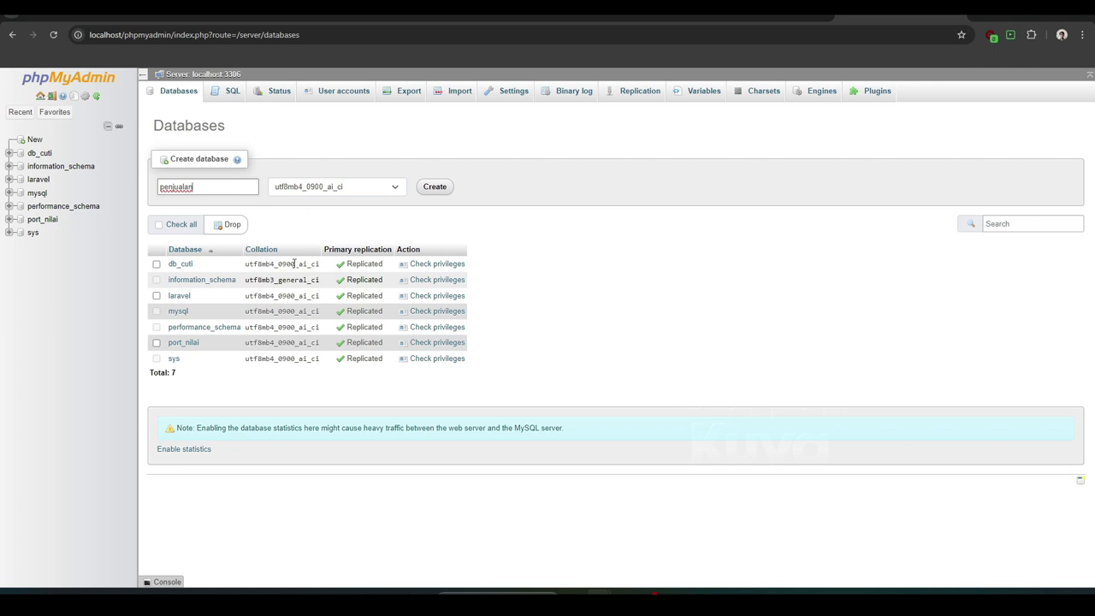
pyautogui.click(433, 188)
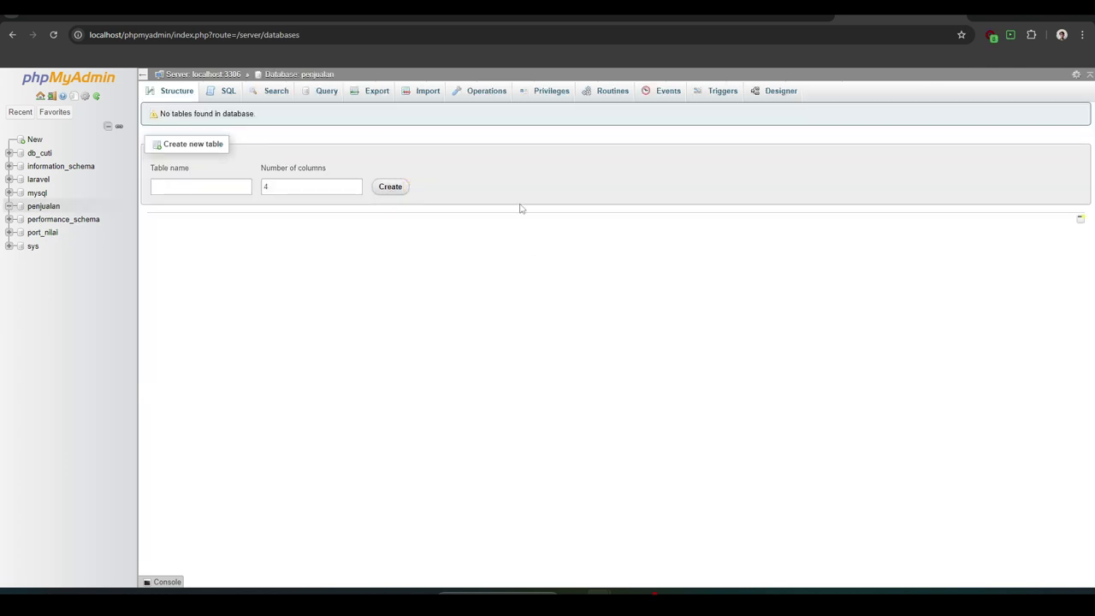
# On penjualan's Import tab, browse to C:\laragon\www\penjualan for the import file
pyautogui.click(429, 94)
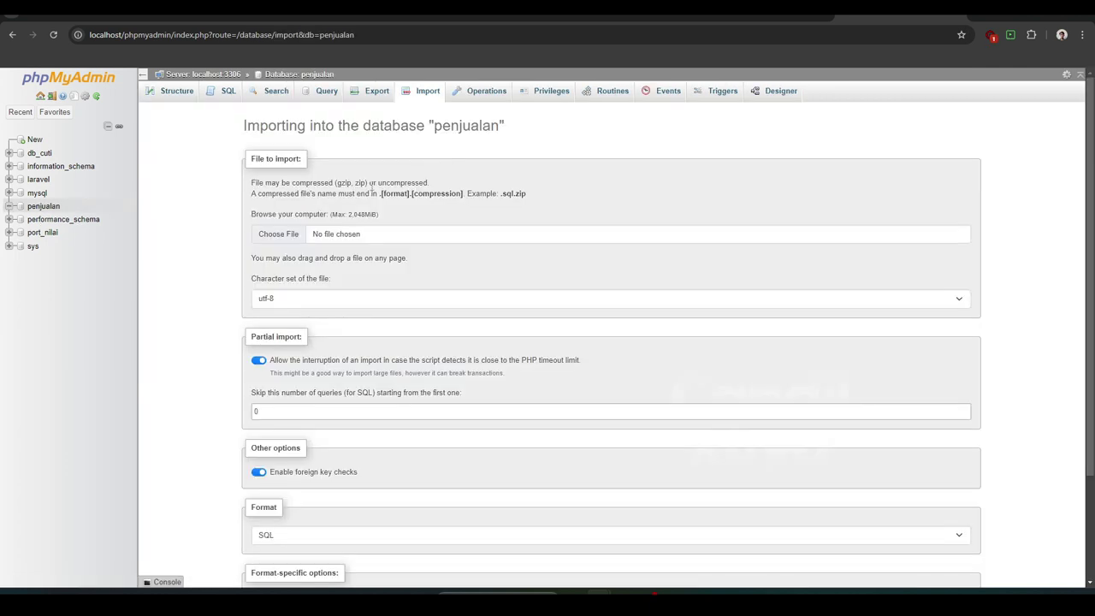
pyautogui.click(294, 233)
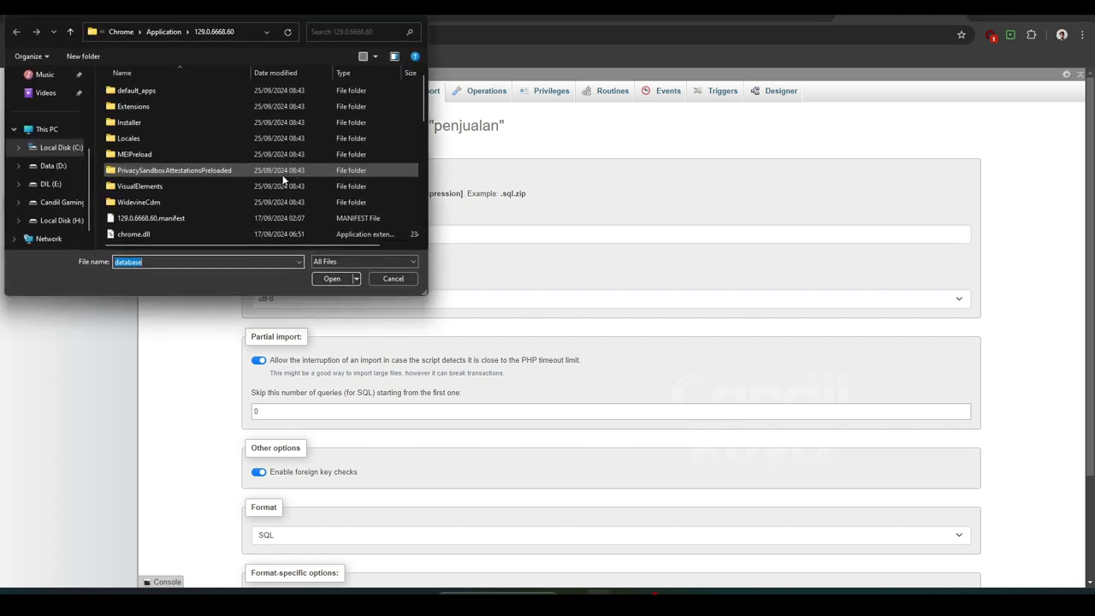
pyautogui.scroll(3, 67, 214)
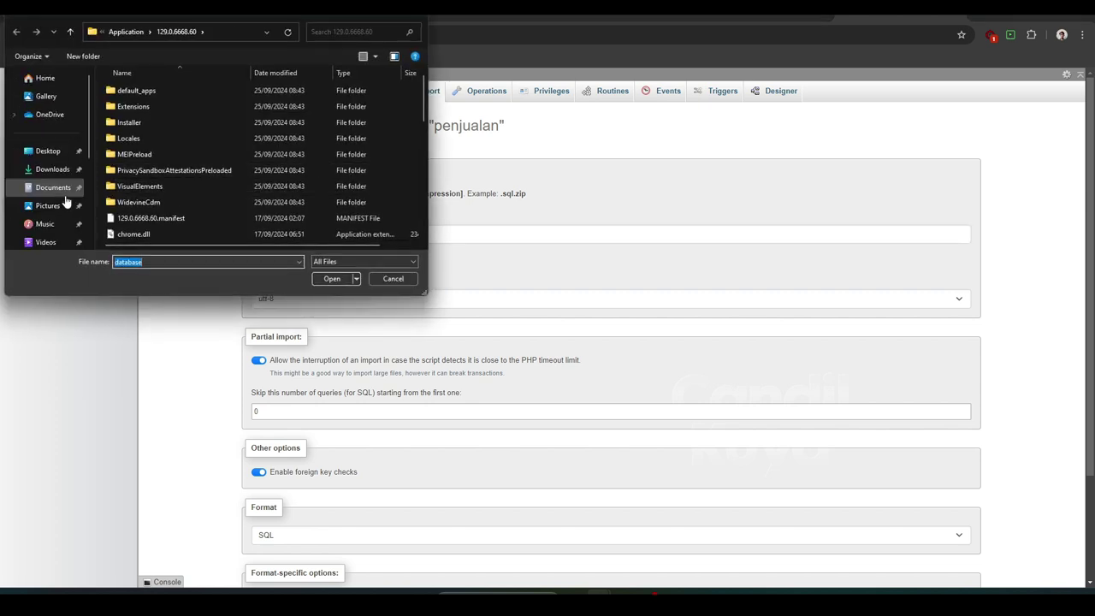
pyautogui.click(62, 238)
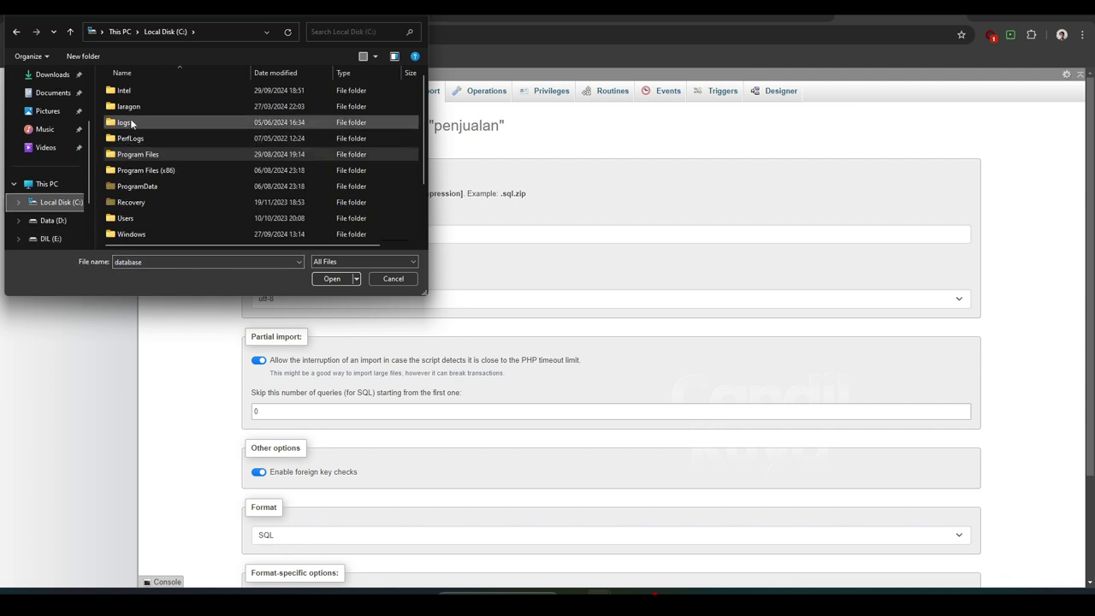
pyautogui.doubleClick(132, 107)
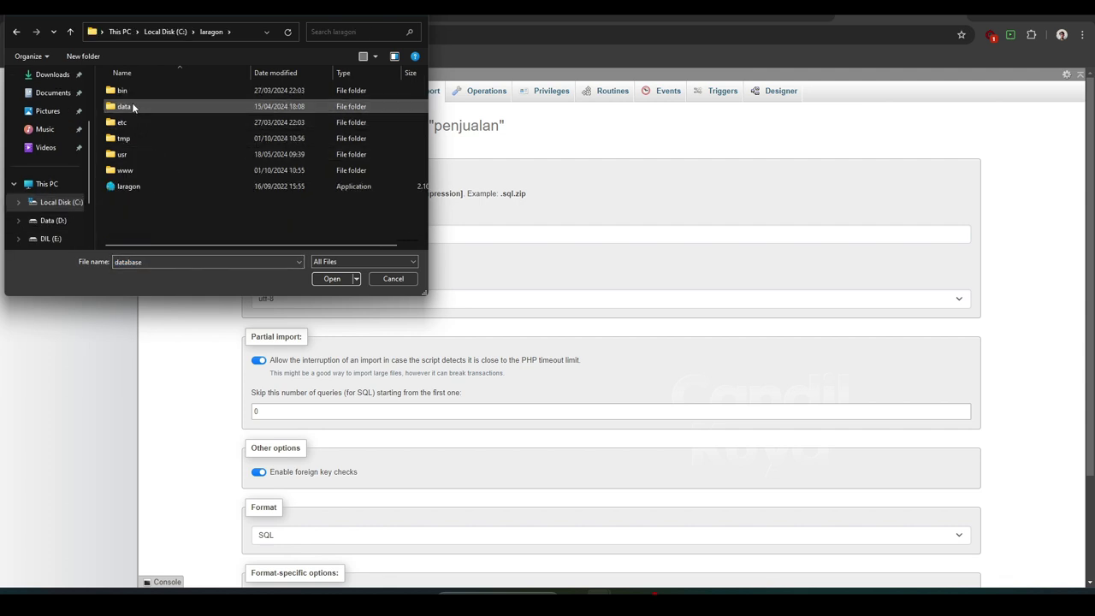
pyautogui.doubleClick(141, 170)
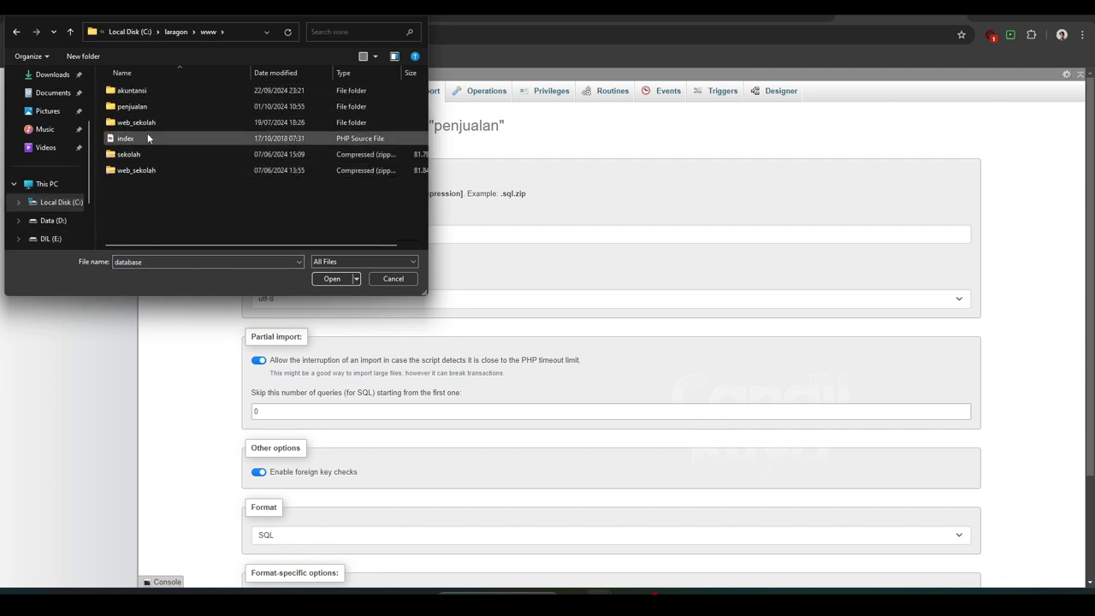
pyautogui.doubleClick(132, 106)
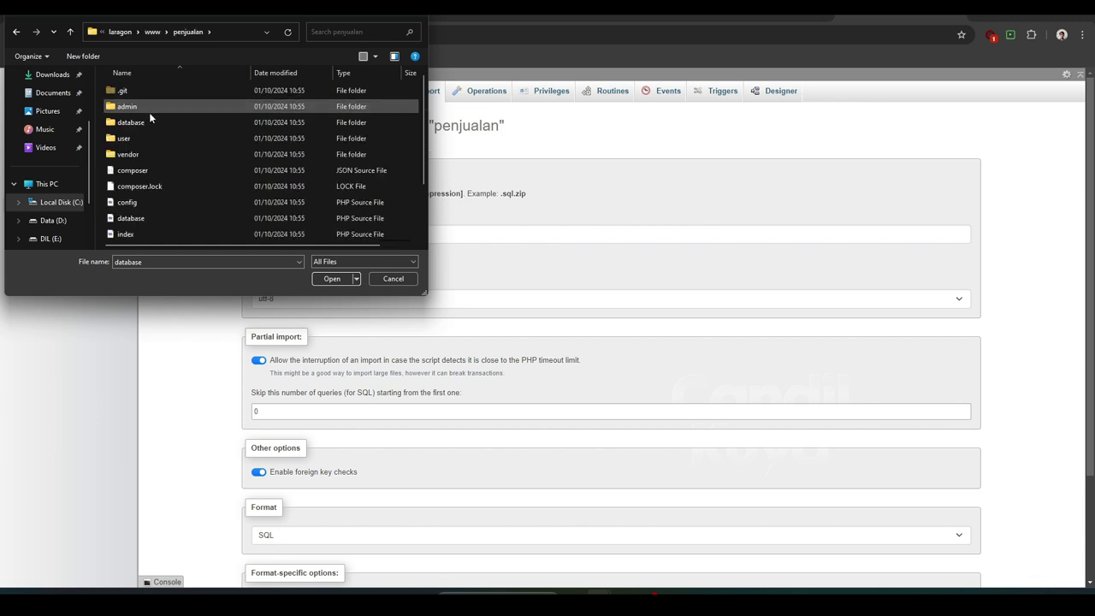
# Select database\penjualan.sql and run the import, executing all 28 queries
pyautogui.doubleClick(147, 121)
pyautogui.click(145, 136)
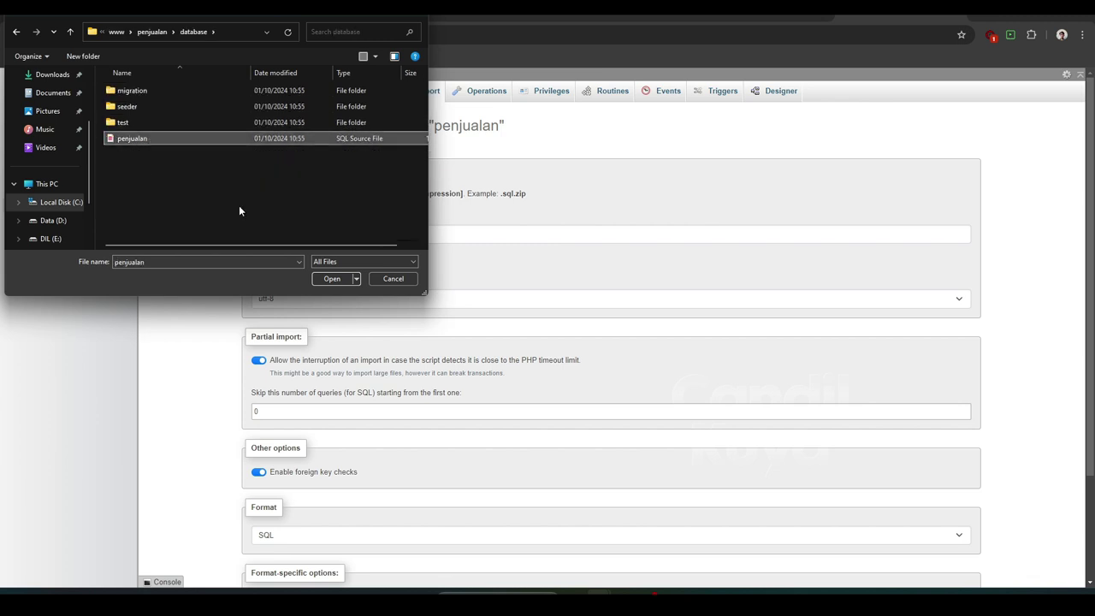
pyautogui.click(326, 279)
pyautogui.scroll(-1, 302, 381)
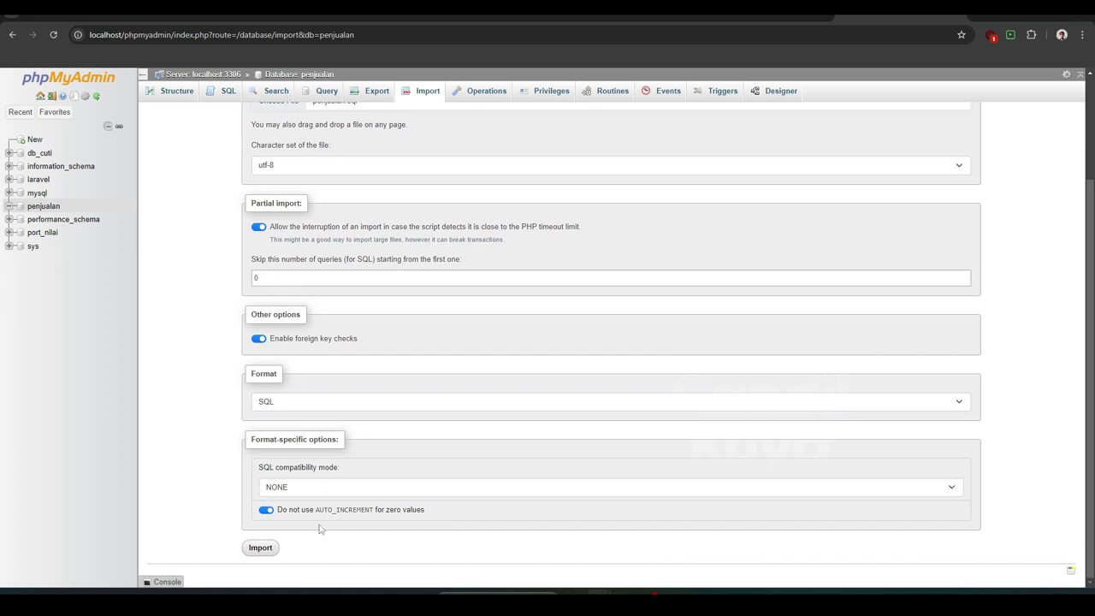
pyautogui.click(267, 549)
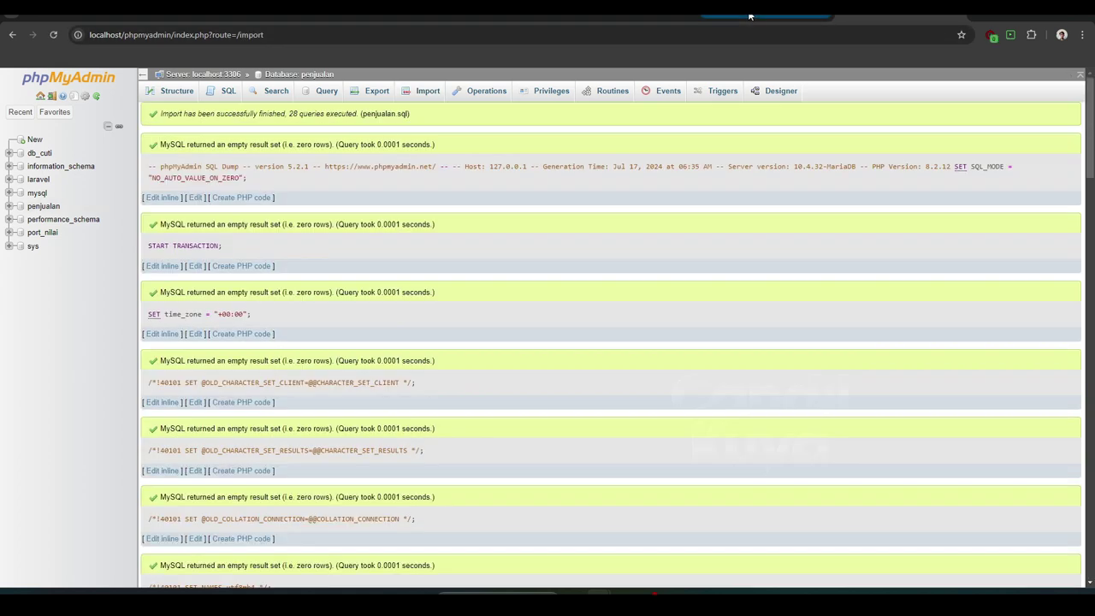
# Reload the login.php page, then check phpMyAdmin's users table shows 3 rows
pyautogui.click(749, 15)
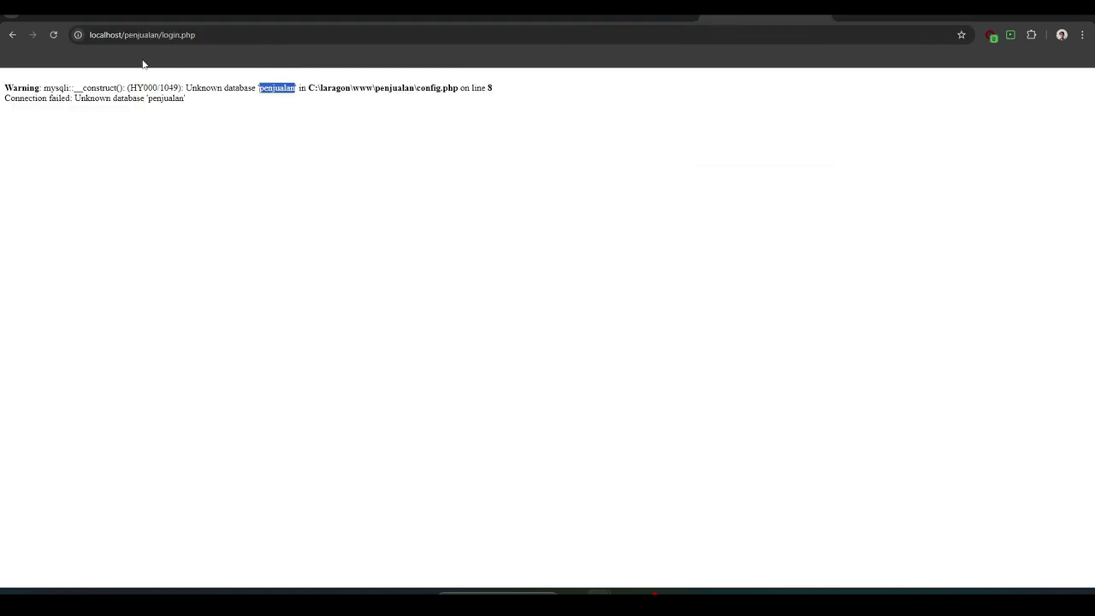
pyautogui.click(54, 36)
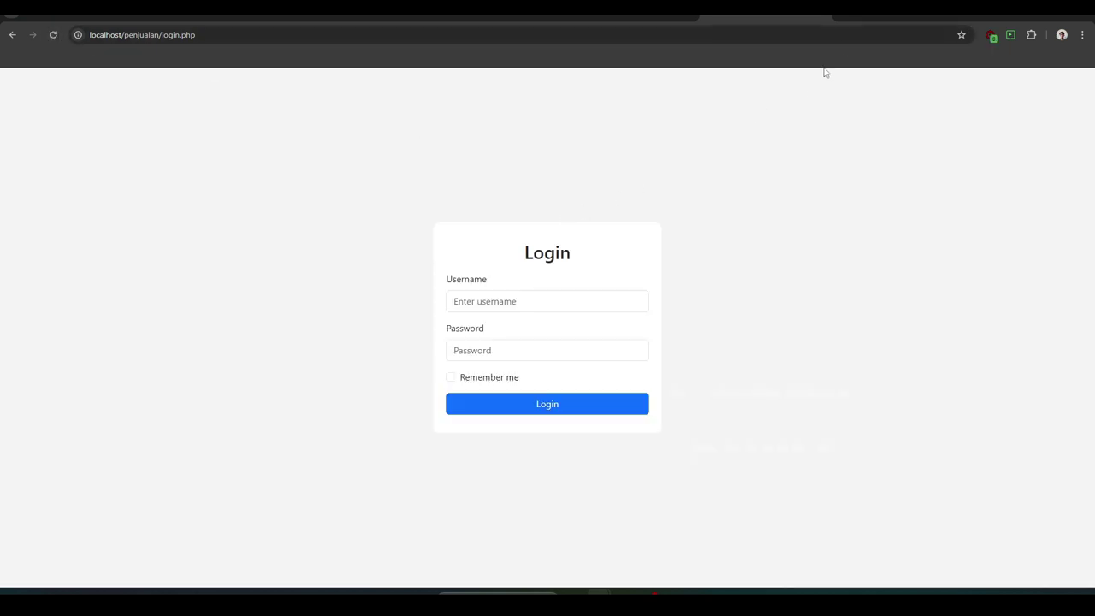
pyautogui.click(850, 17)
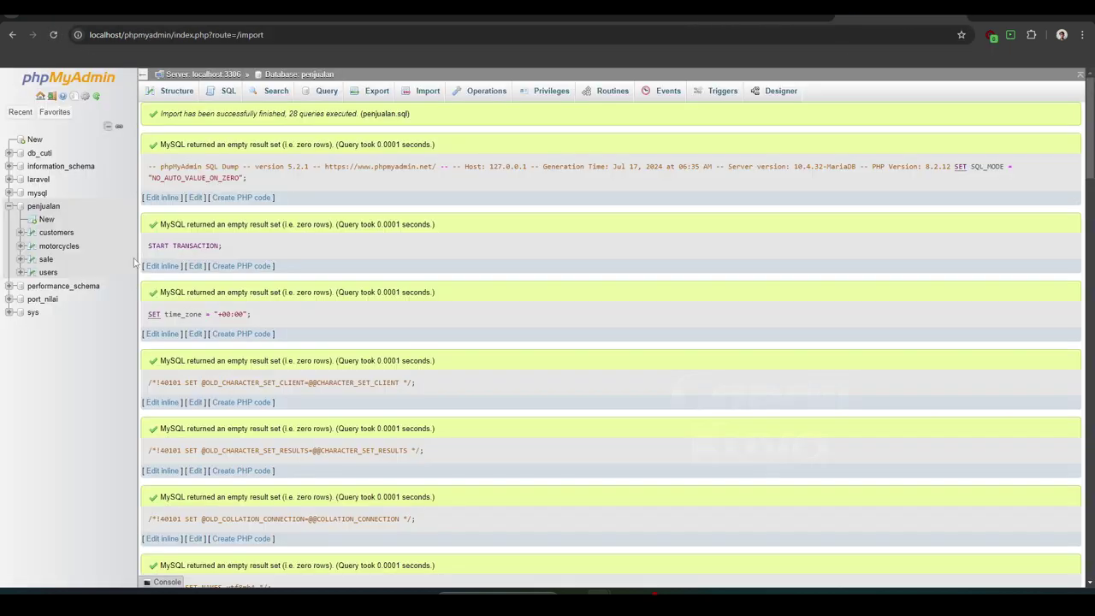
pyautogui.click(45, 272)
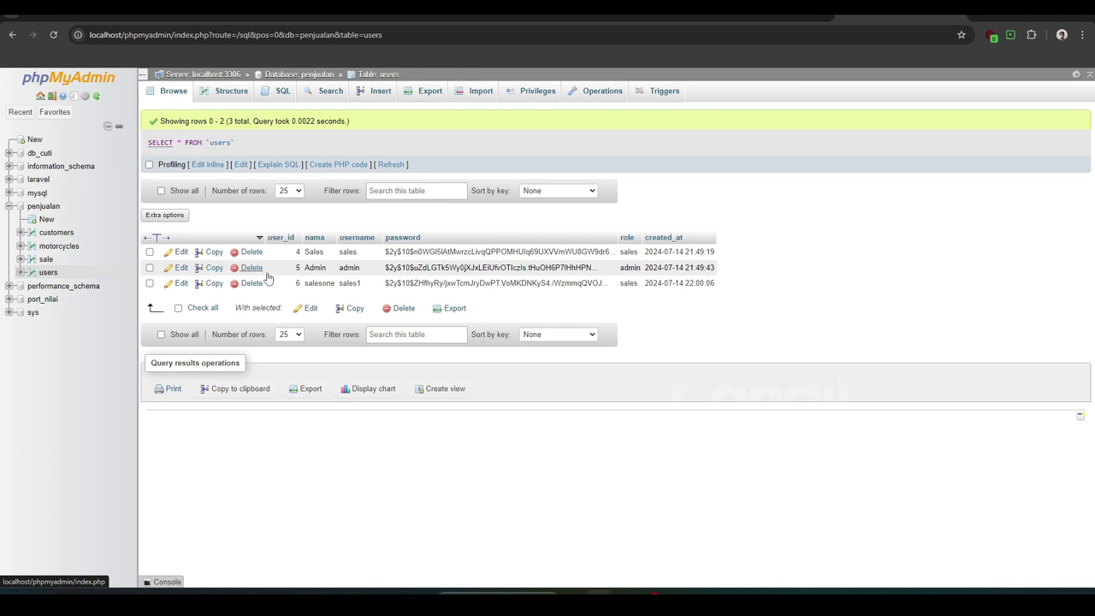
# Try logging in with username 'admin' and a password, which is rejected
pyautogui.click(769, 19)
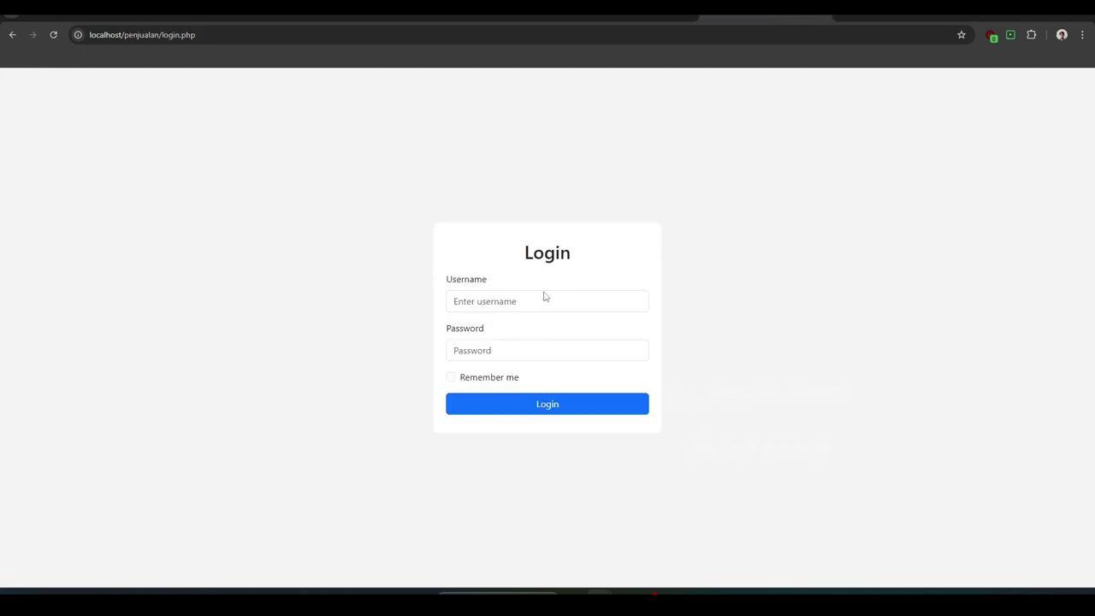
pyautogui.click(539, 297)
pyautogui.write('admin')
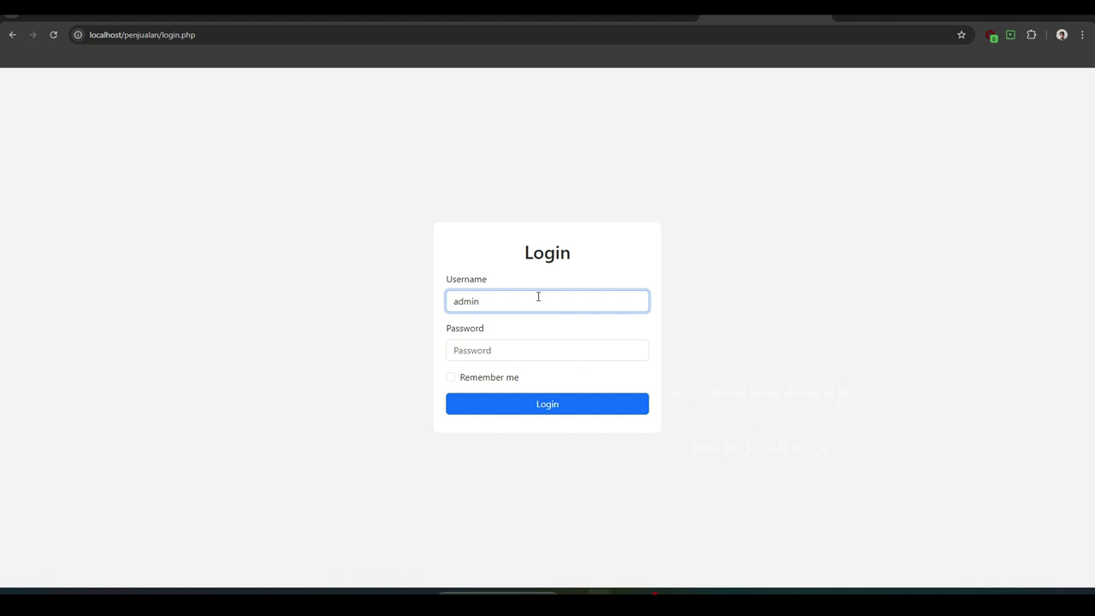
pyautogui.press('Tab')
pyautogui.write('ad')
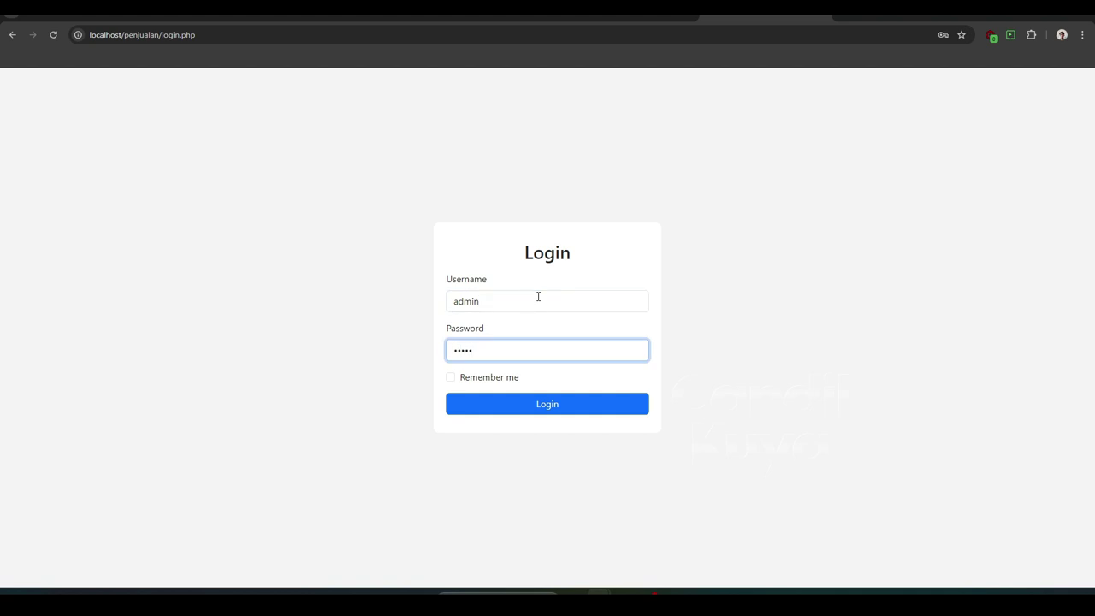
pyautogui.write('min')
pyautogui.click(570, 409)
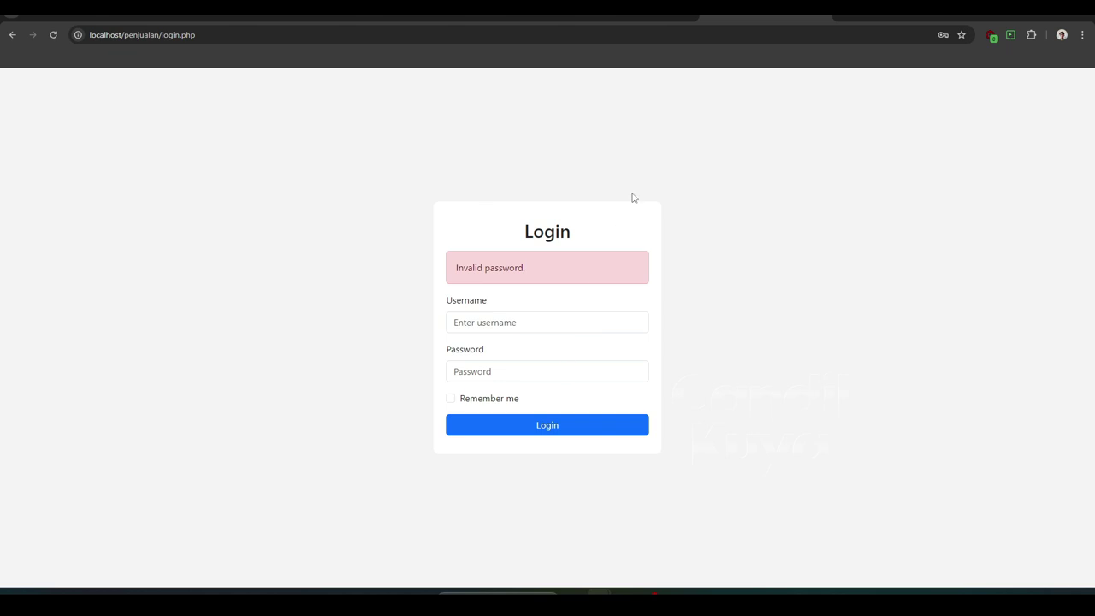
# Retry the admin login with a different password
pyautogui.click(529, 325)
pyautogui.write('ad')
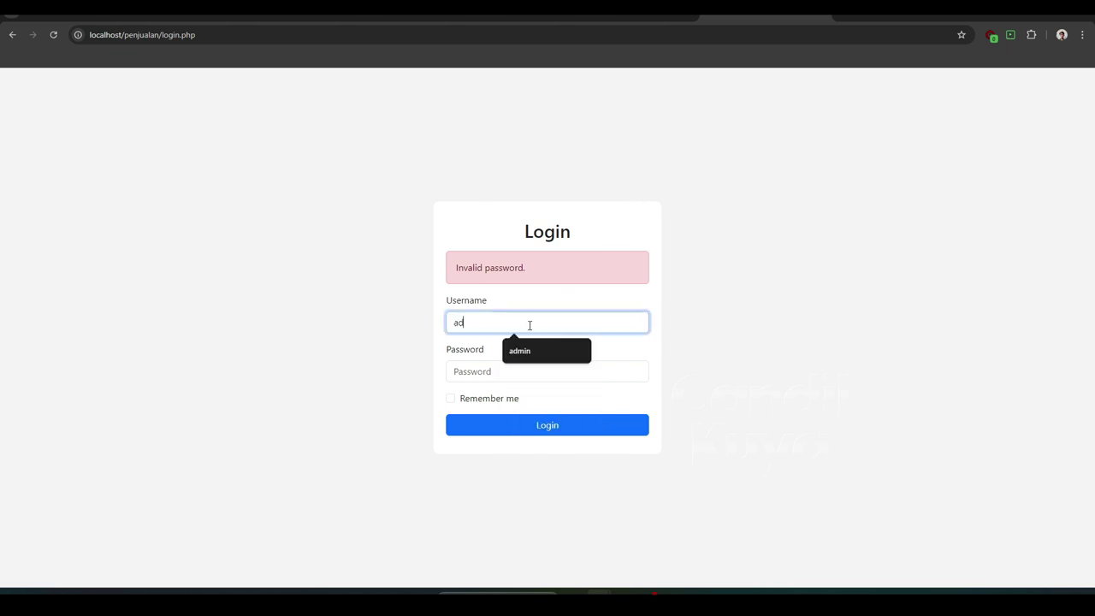
pyautogui.write('min')
pyautogui.press('Tab')
pyautogui.write('ad')
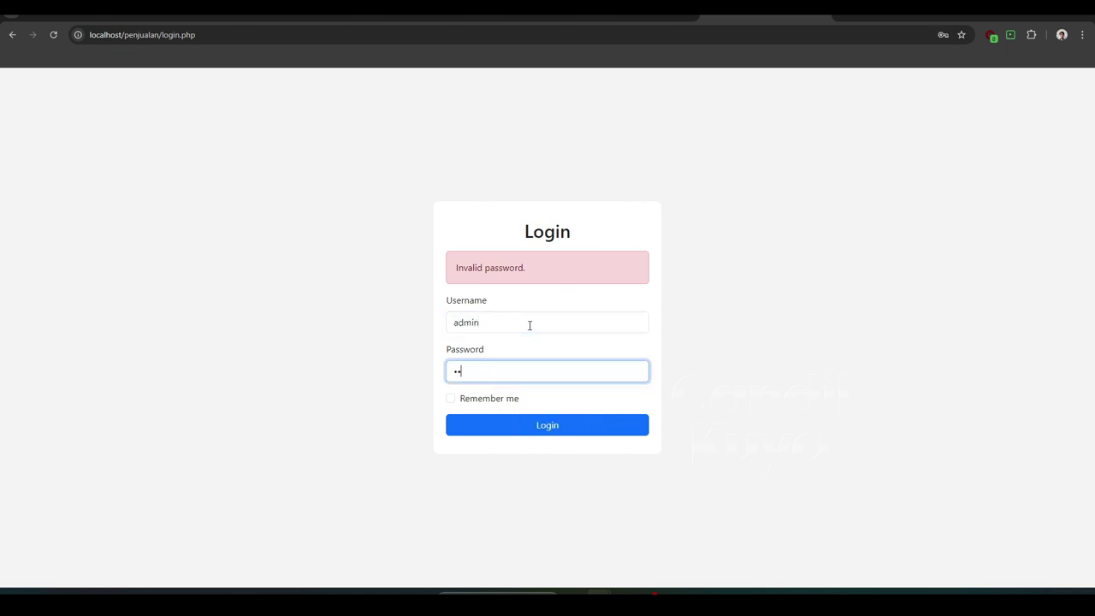
pyautogui.press('Return')
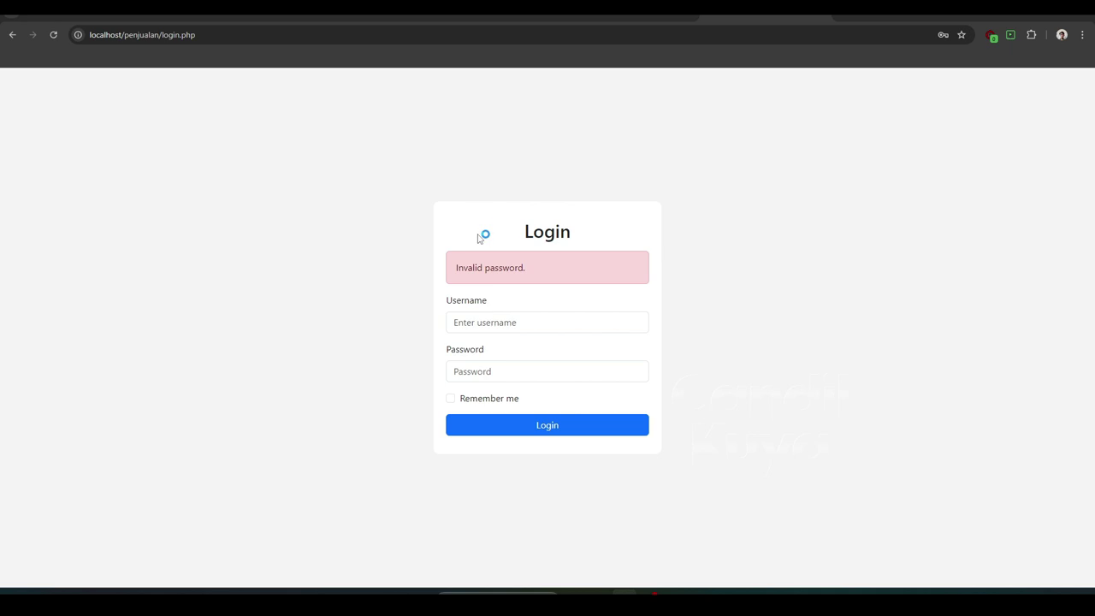
# Log in as admin with the correct password, reaching the Admin Dashboard
pyautogui.click(473, 314)
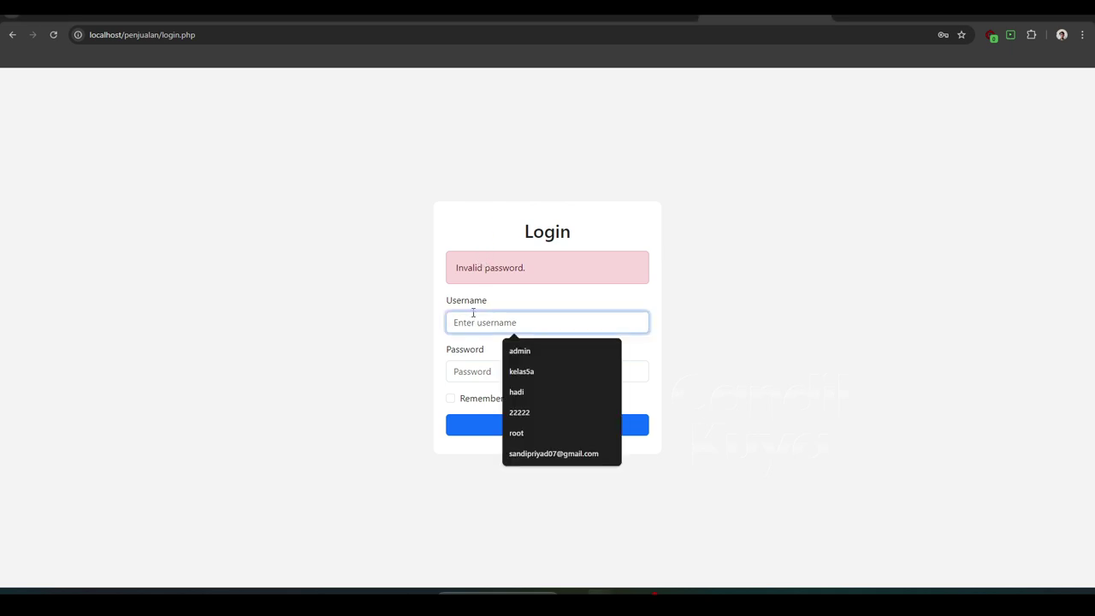
pyautogui.write('admin')
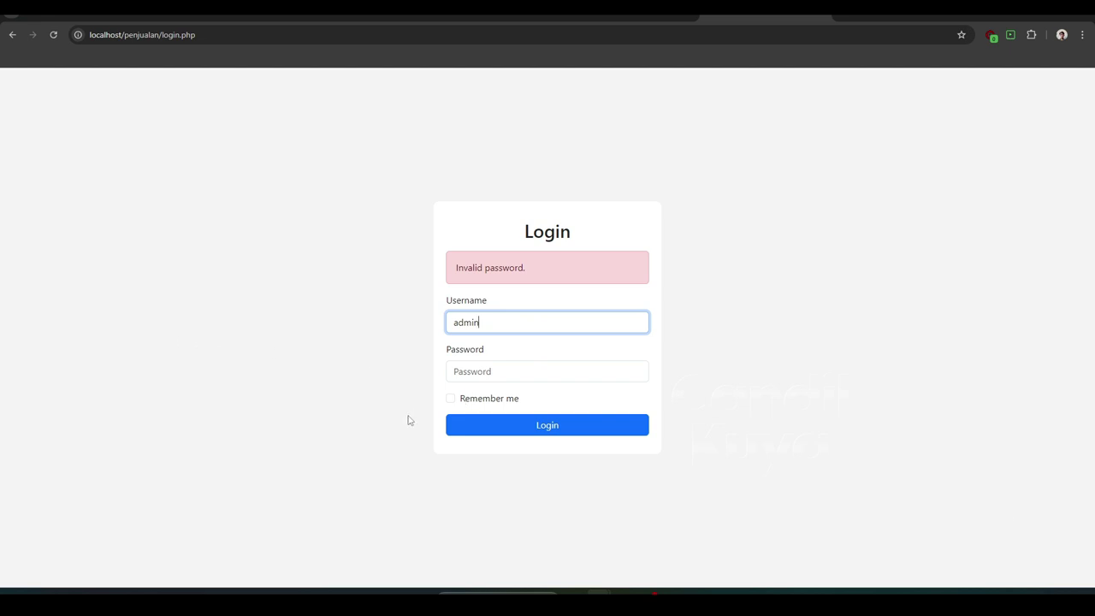
pyautogui.click(466, 371)
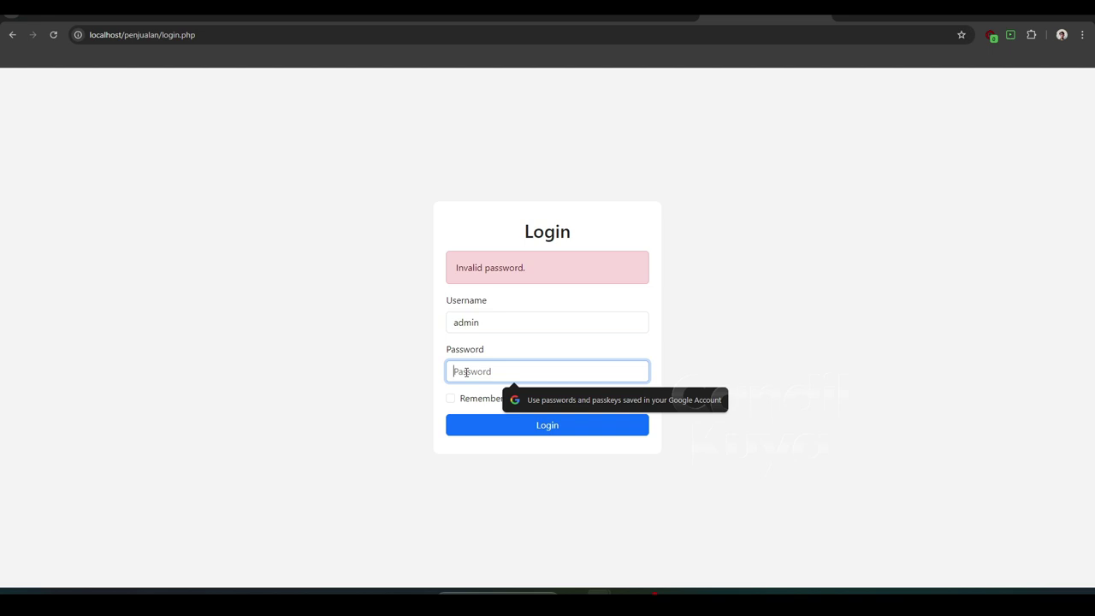
pyautogui.write('12')
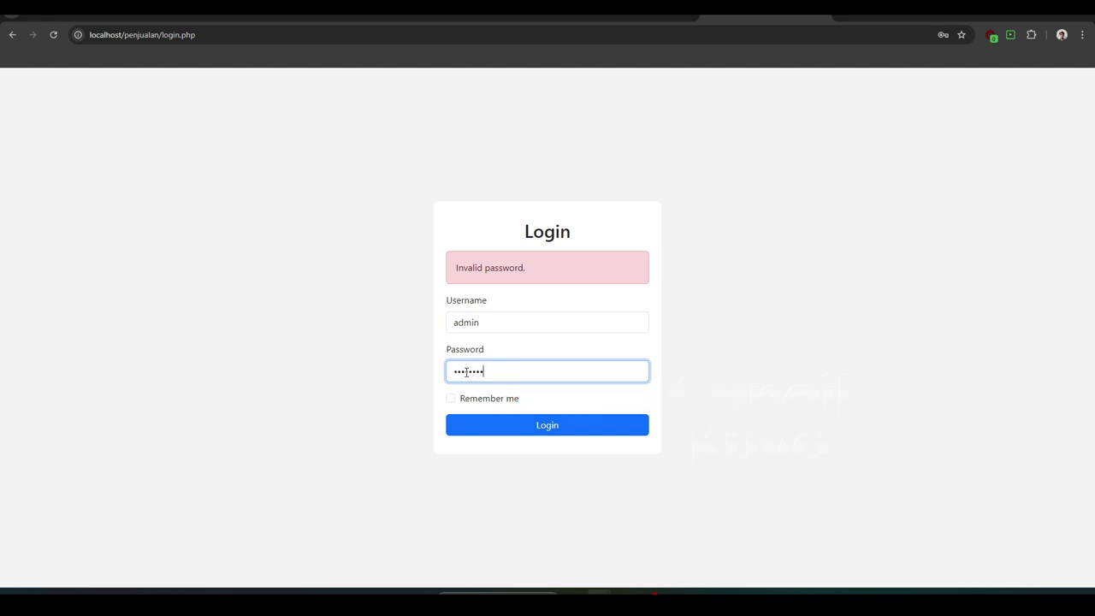
pyautogui.click(486, 431)
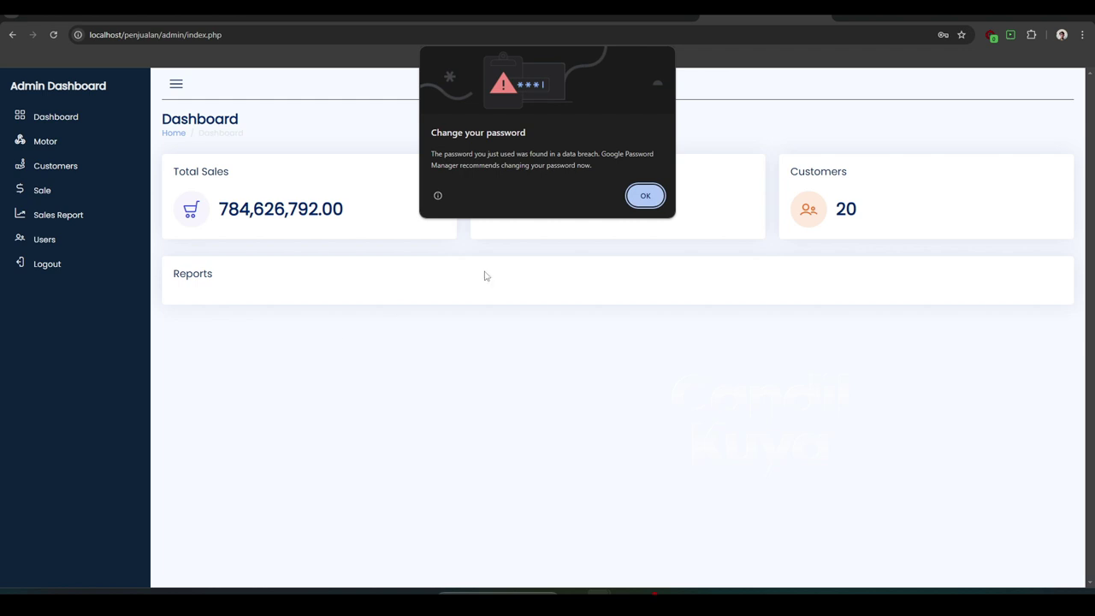
# Dismiss the password warning and view Motor, Customers, Sale, Sales Report, then Users
pyautogui.click(643, 196)
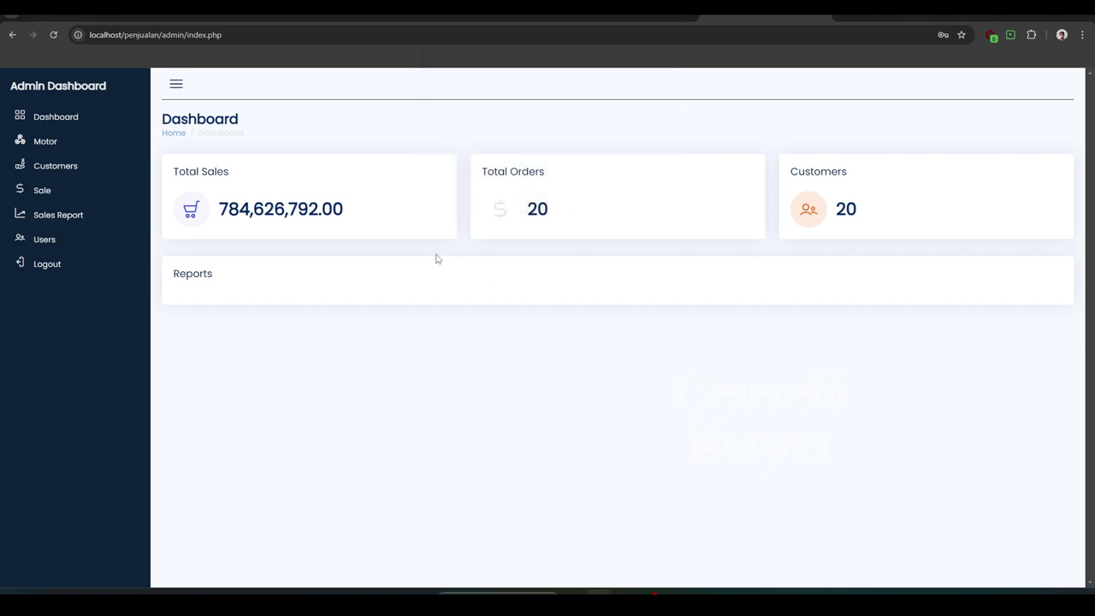
pyautogui.click(91, 151)
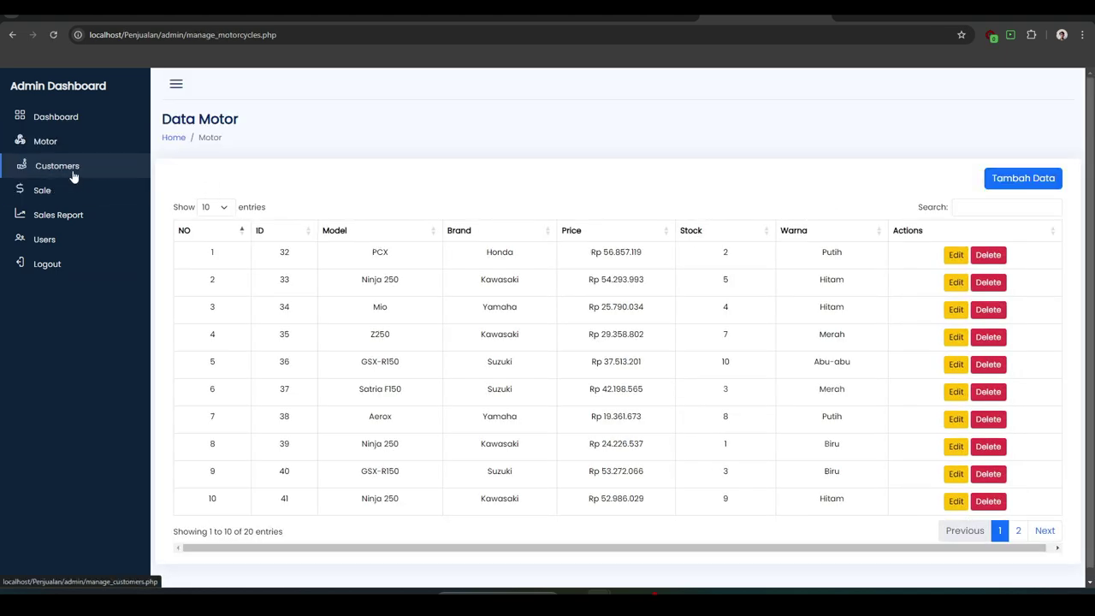
pyautogui.click(74, 174)
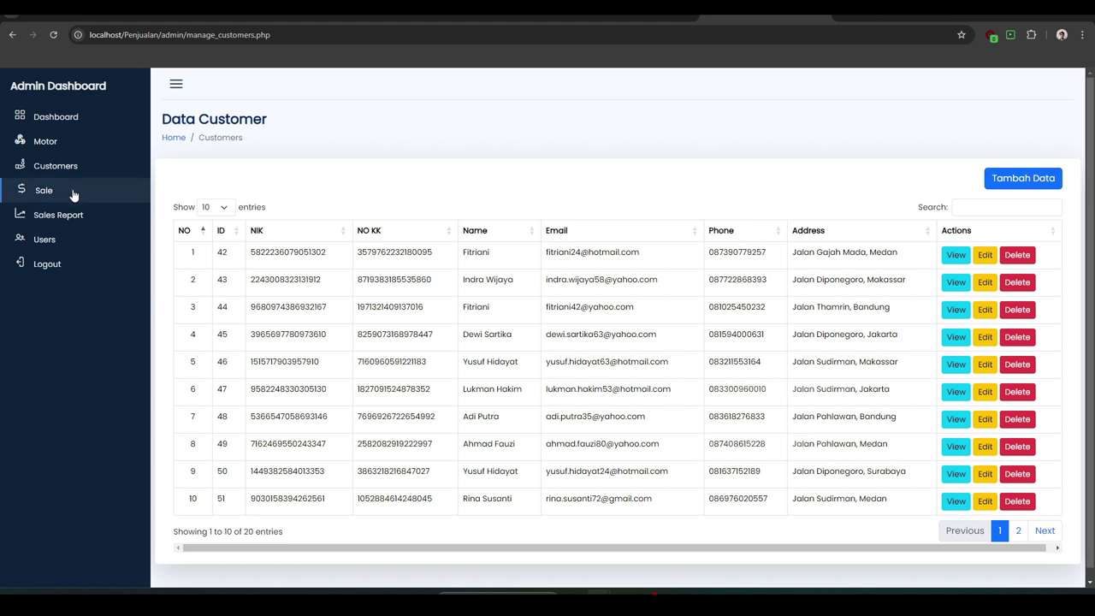
pyautogui.click(74, 195)
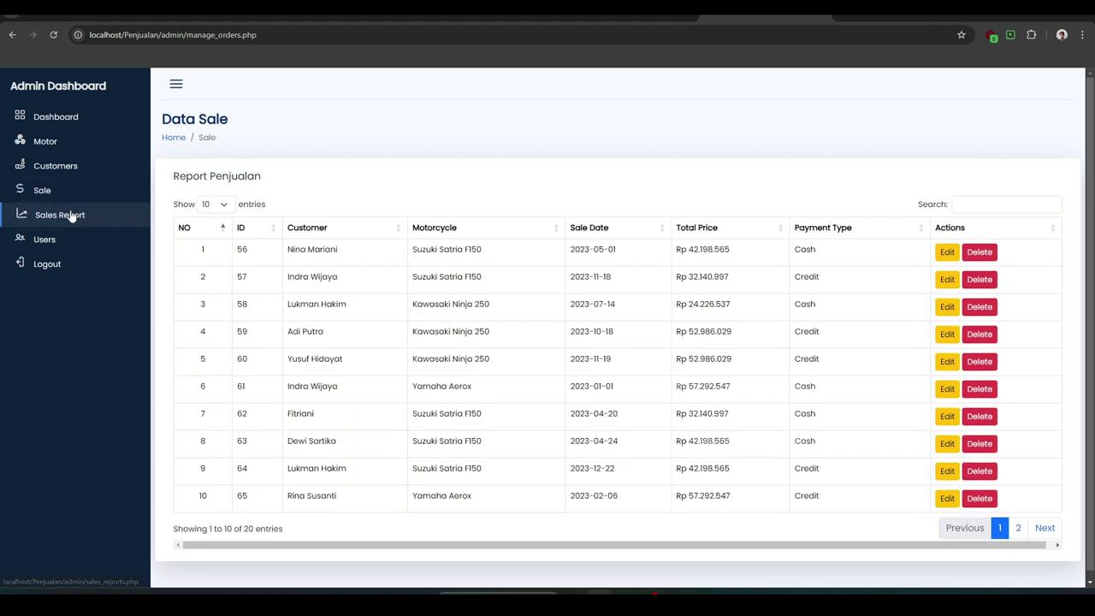
pyautogui.click(72, 217)
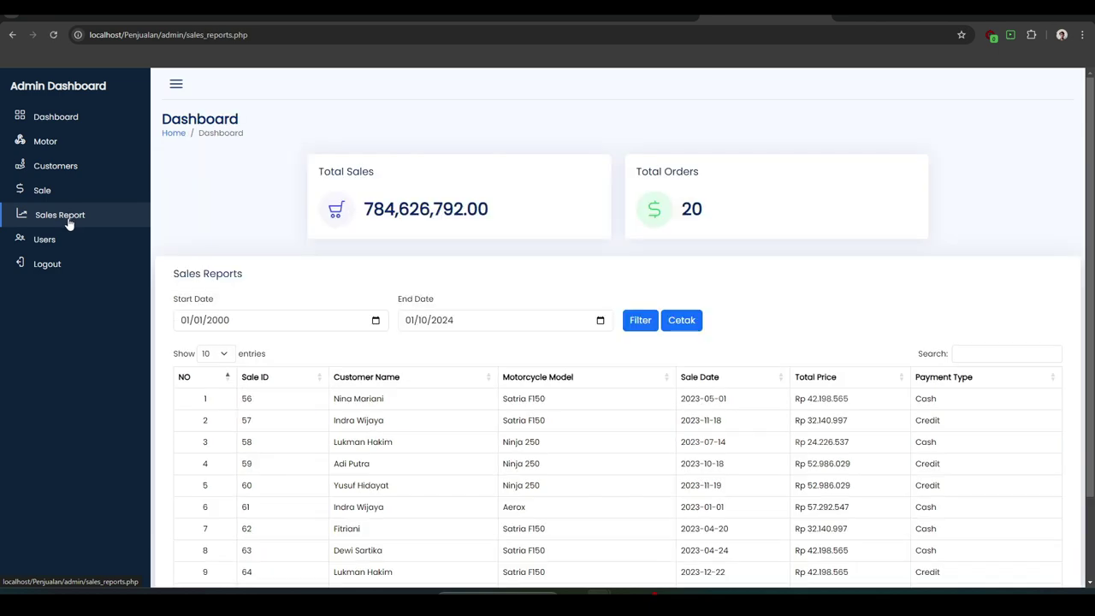
pyautogui.scroll(-1, 312, 283)
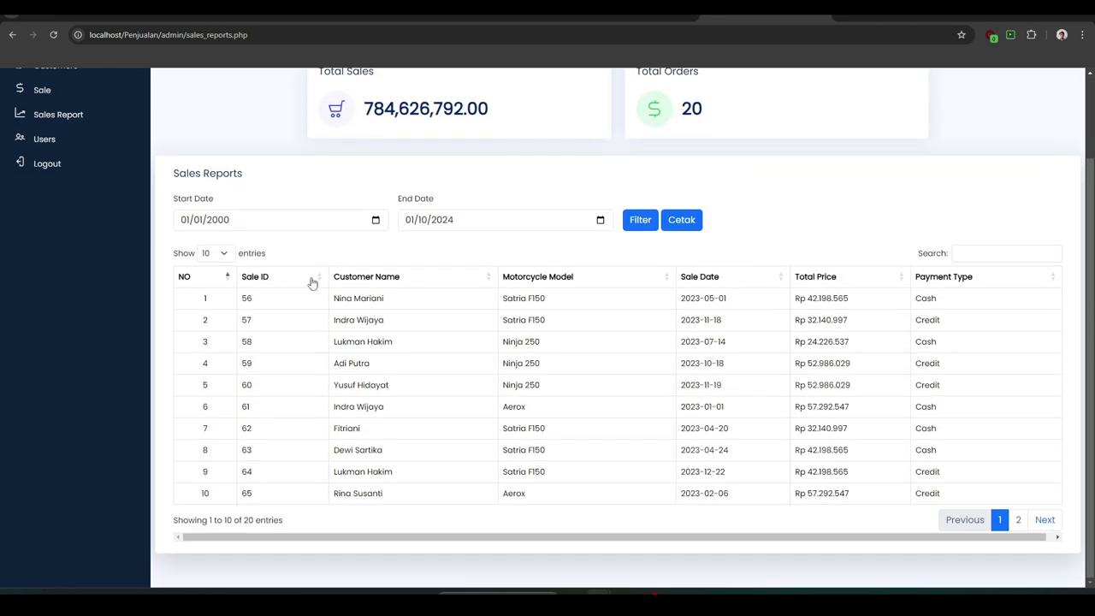
pyautogui.scroll(1, 312, 283)
pyautogui.click(77, 239)
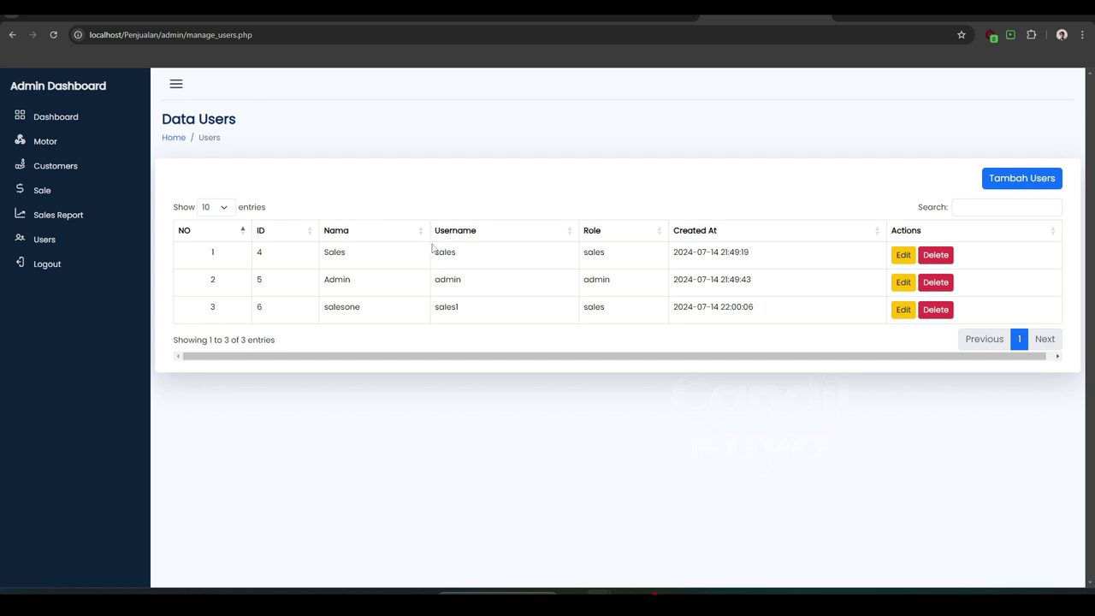
# Preview the new-motorcycle form's model, brand, price, stock and Warna fields, closing without saving
pyautogui.click(58, 144)
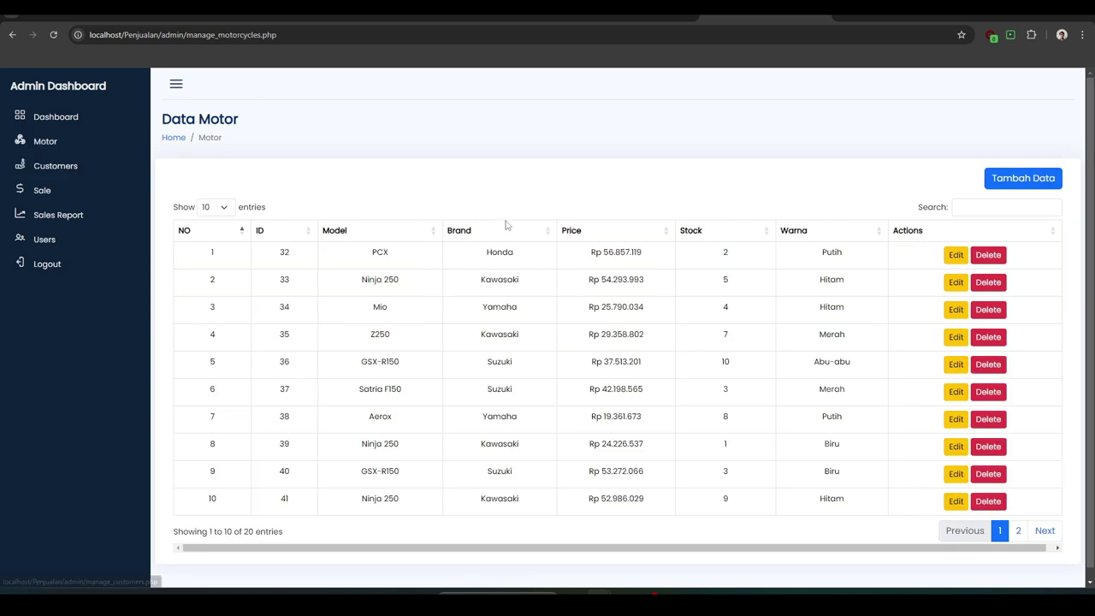
pyautogui.click(990, 181)
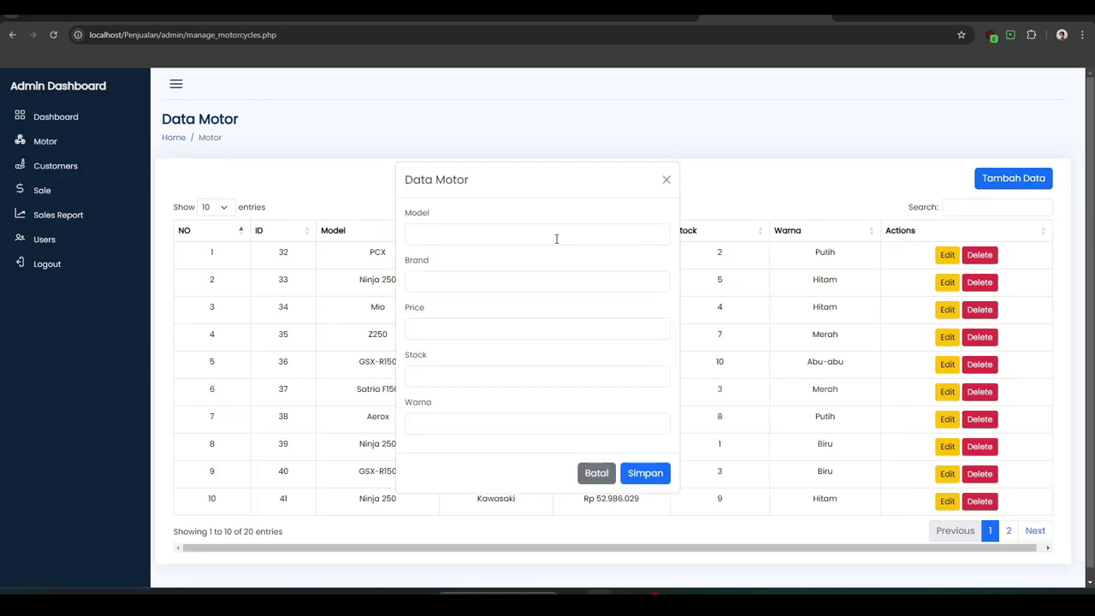
pyautogui.click(555, 238)
pyautogui.click(481, 276)
pyautogui.click(447, 328)
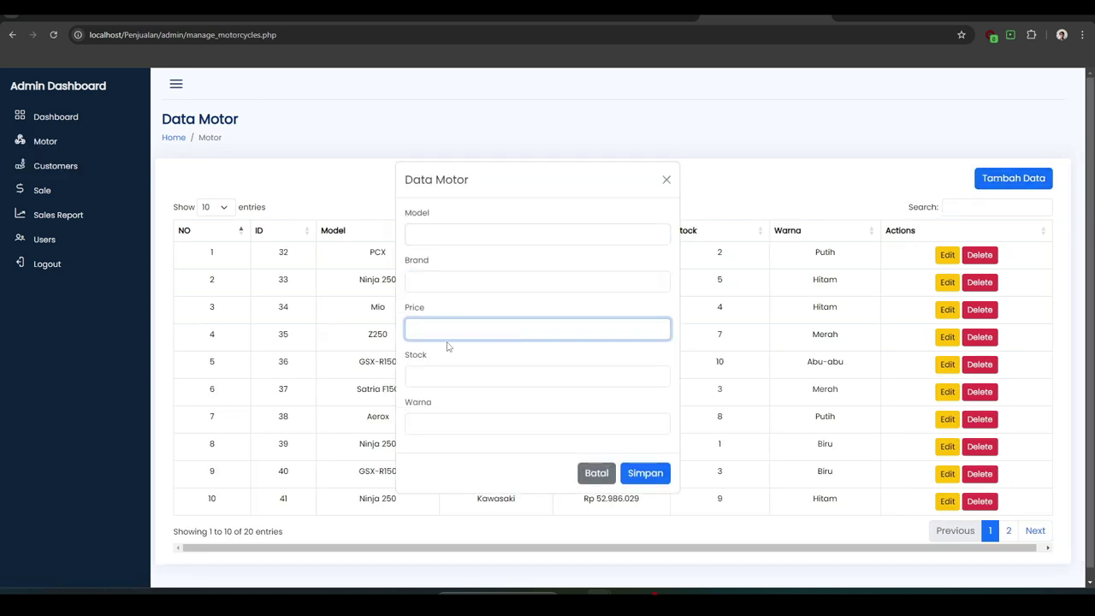
pyautogui.click(443, 376)
pyautogui.click(451, 421)
pyautogui.scroll(-1, 454, 429)
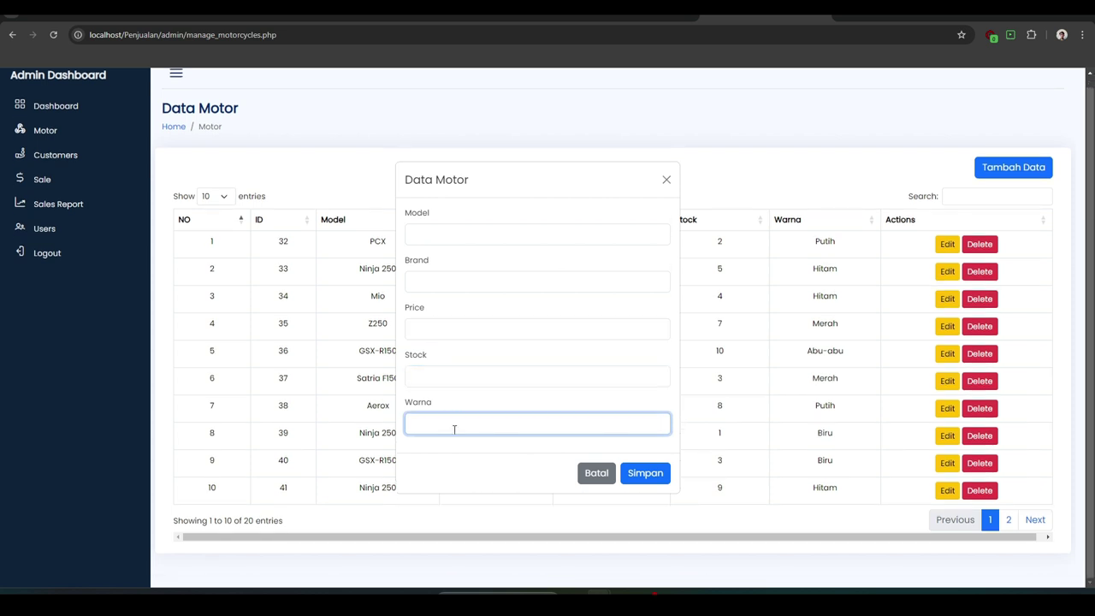
pyautogui.scroll(1, 530, 359)
pyautogui.click(665, 180)
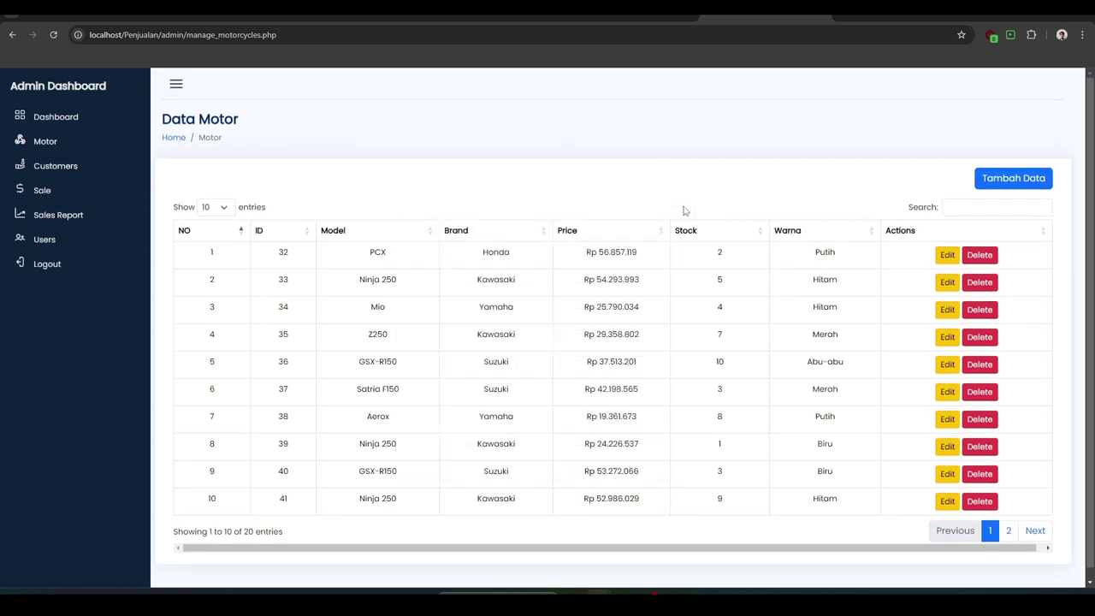
# Preview the PCX edit form without saving, then go to Data Customer
pyautogui.click(952, 255)
pyautogui.scroll(-1, 521, 272)
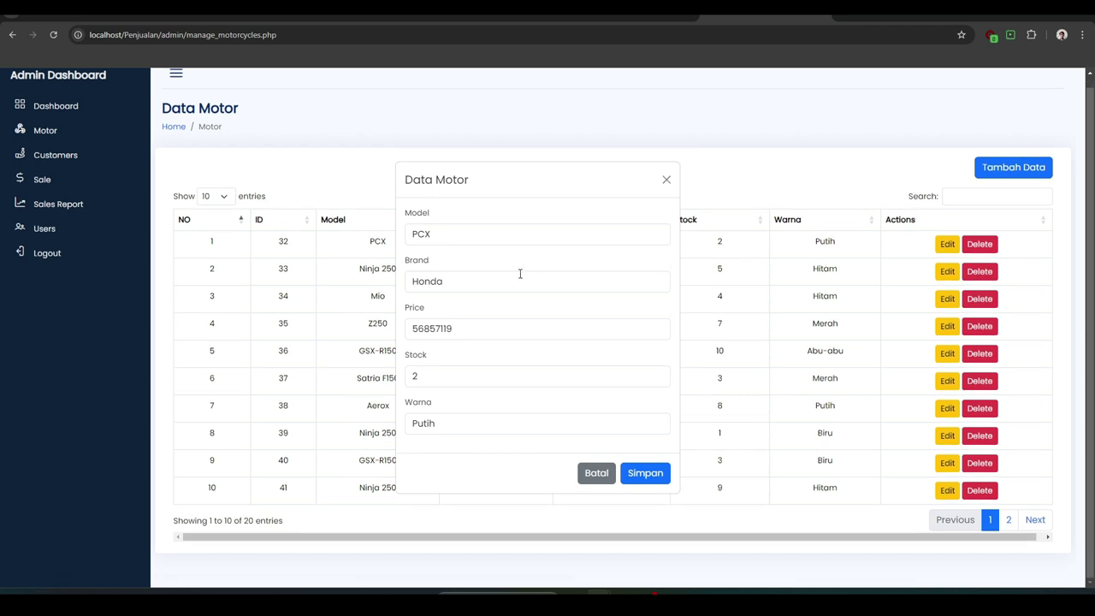
pyautogui.scroll(1, 519, 274)
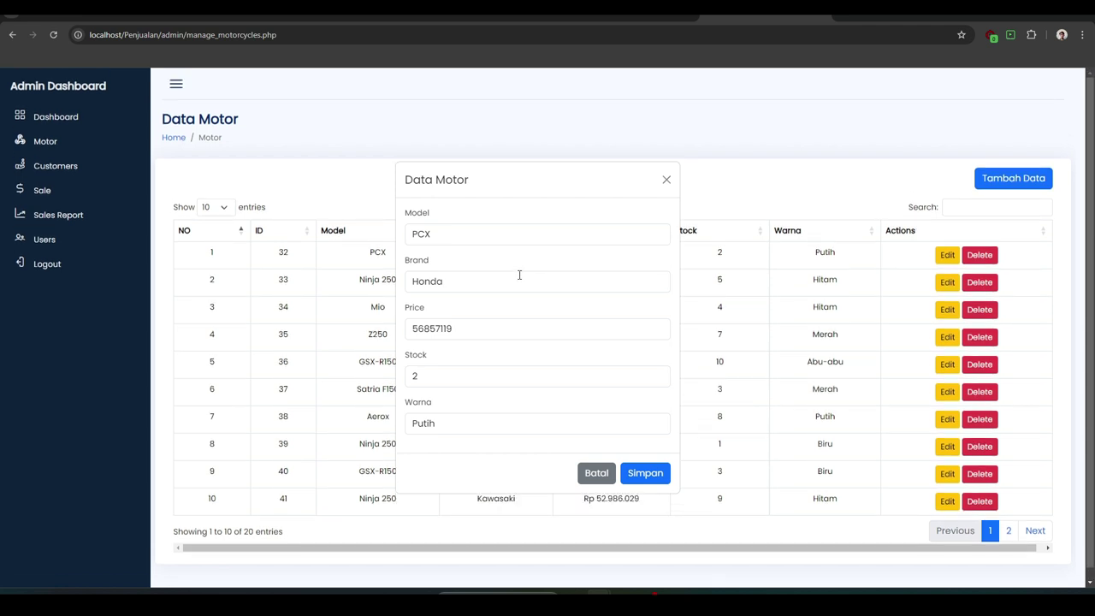
pyautogui.click(666, 180)
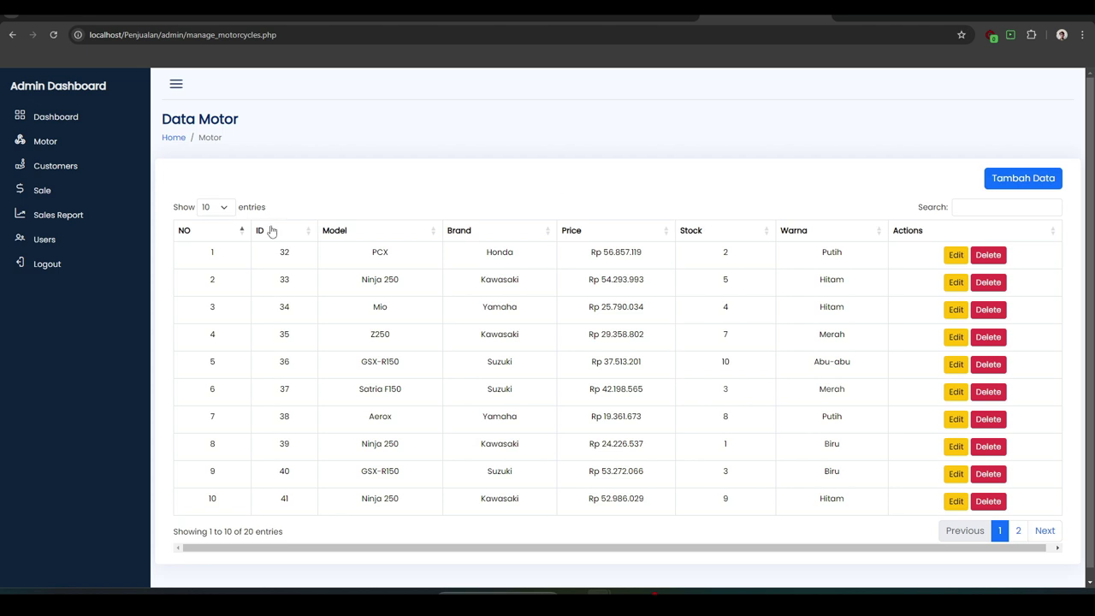
pyautogui.click(120, 177)
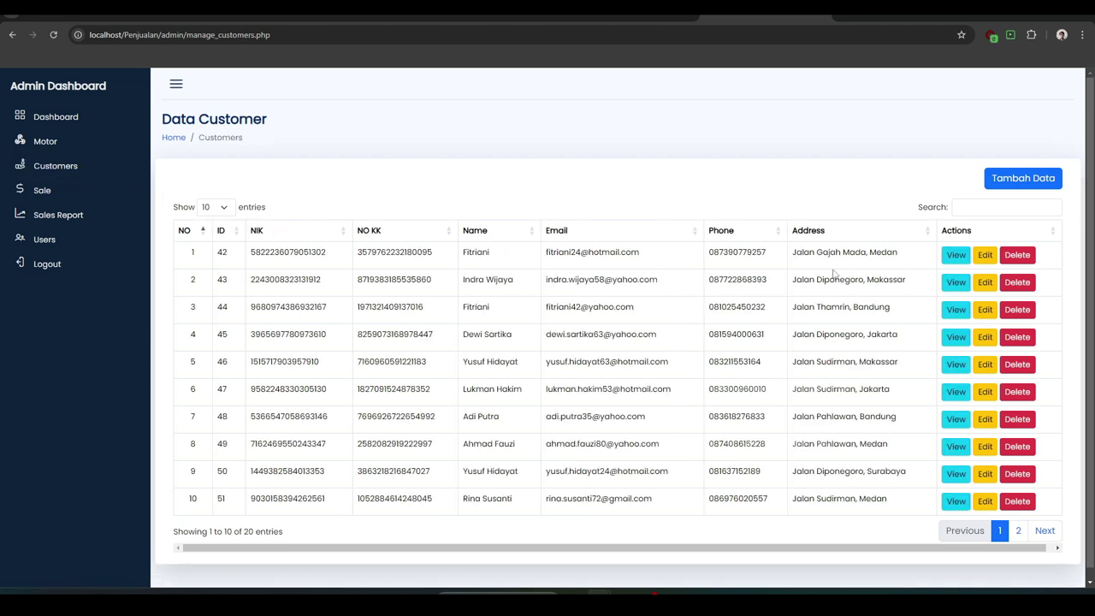
# Preview the new-customer form, view Sale orders, and select 'Sales' in the first user row
pyautogui.click(1006, 188)
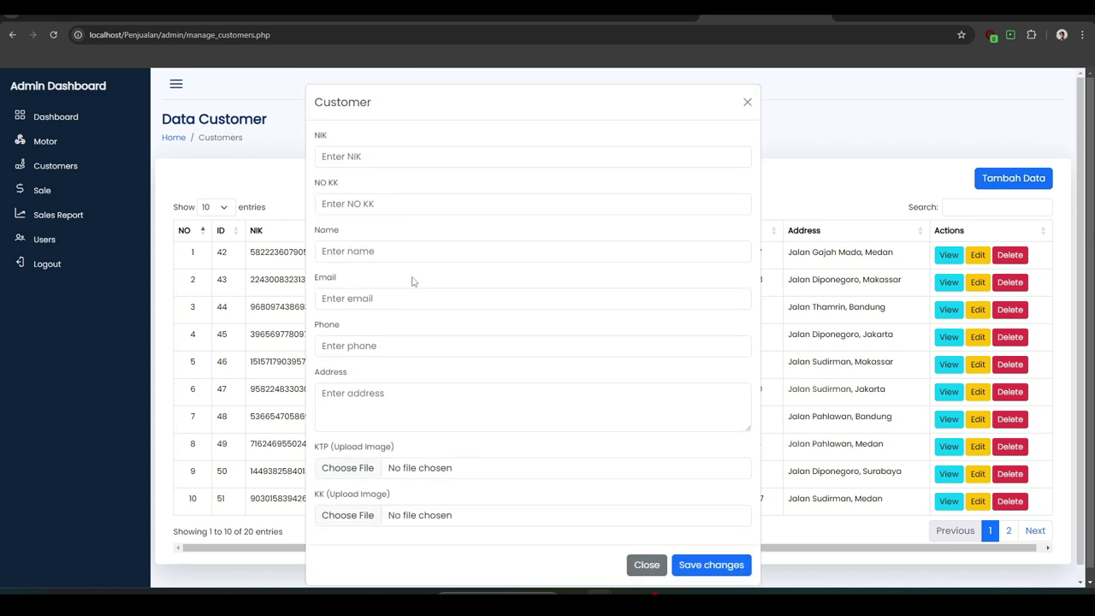
pyautogui.click(747, 102)
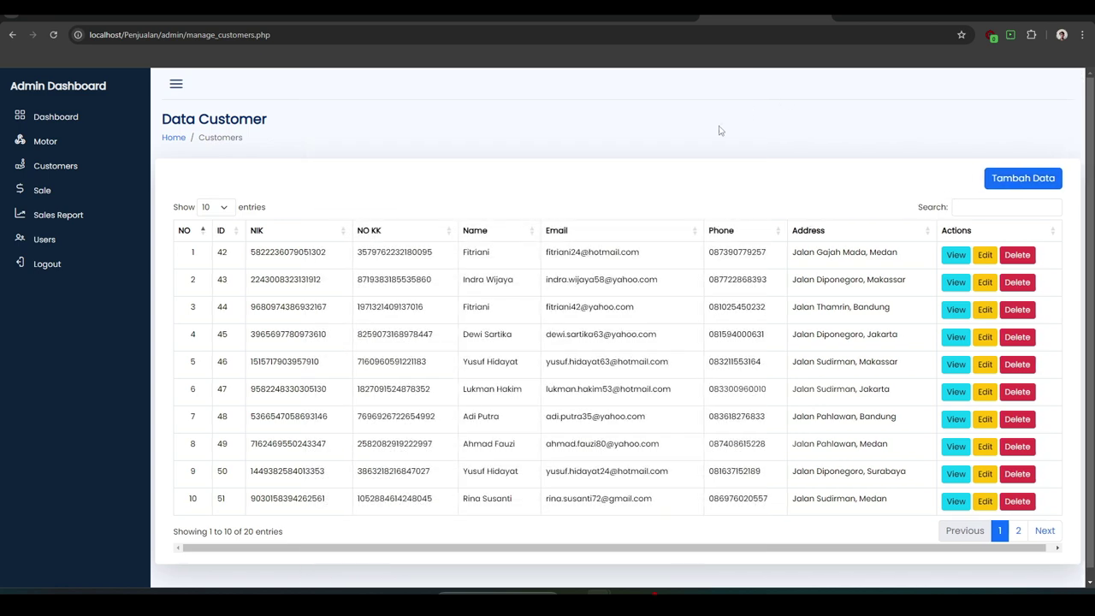
pyautogui.click(75, 204)
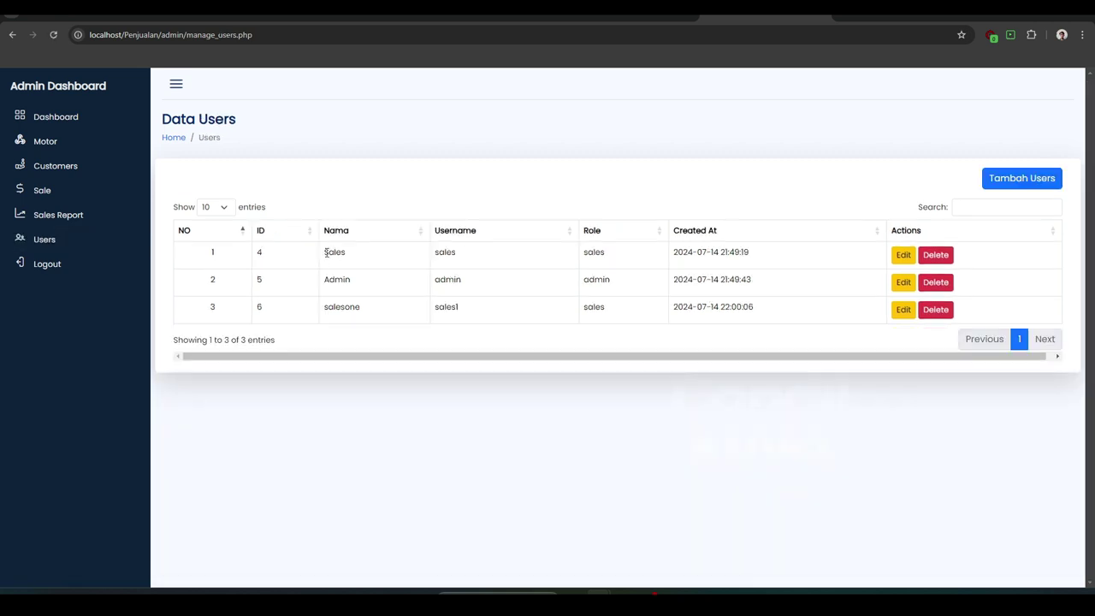
pyautogui.moveTo(325, 252); pyautogui.dragTo(346, 253)
# Log out of admin, sign in with the sales username and password, and dismiss the save-password prompt
pyautogui.click(69, 263)
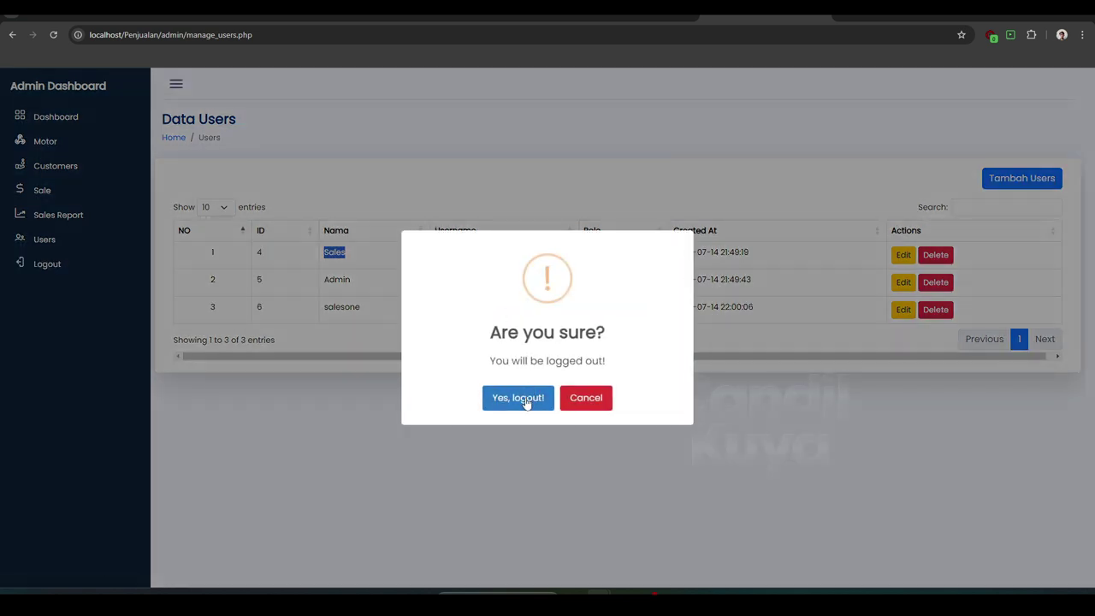
pyautogui.click(525, 403)
pyautogui.click(514, 301)
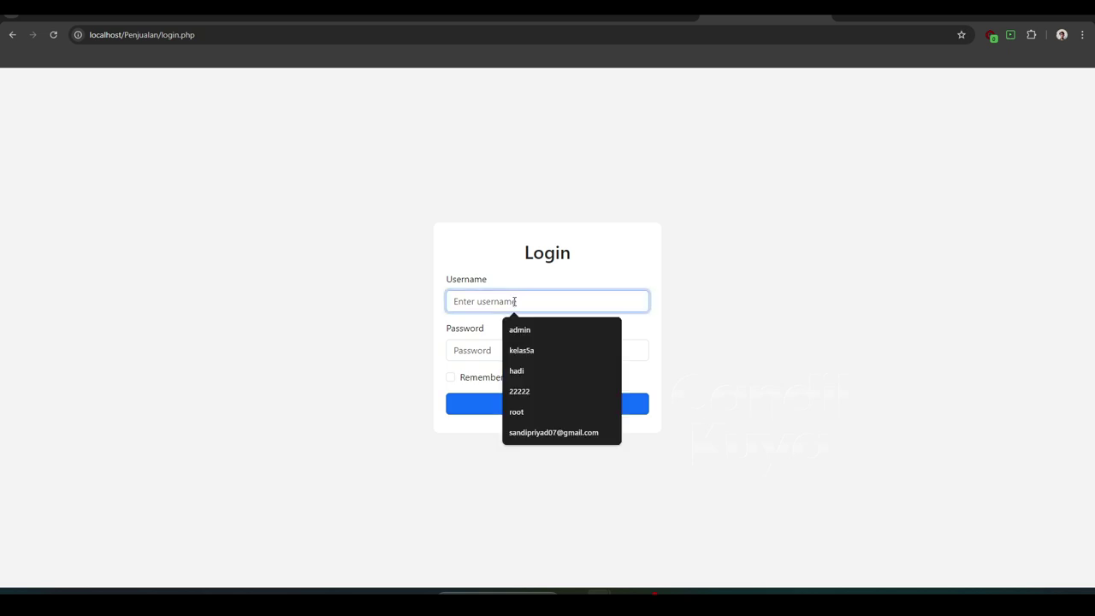
pyautogui.write('sales')
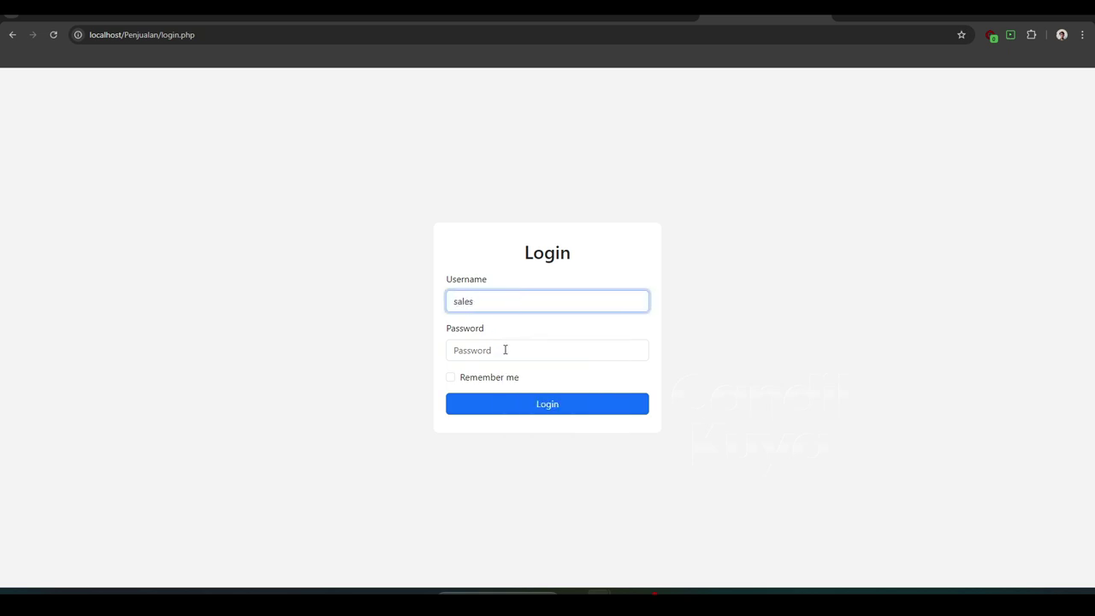
pyautogui.click(504, 349)
pyautogui.write('123')
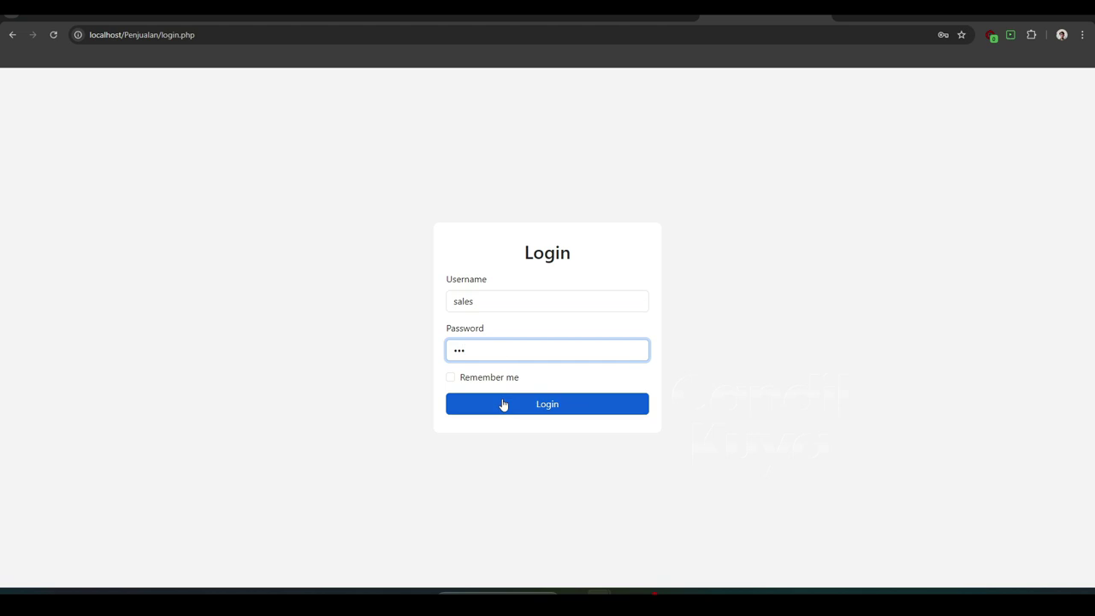
pyautogui.click(503, 404)
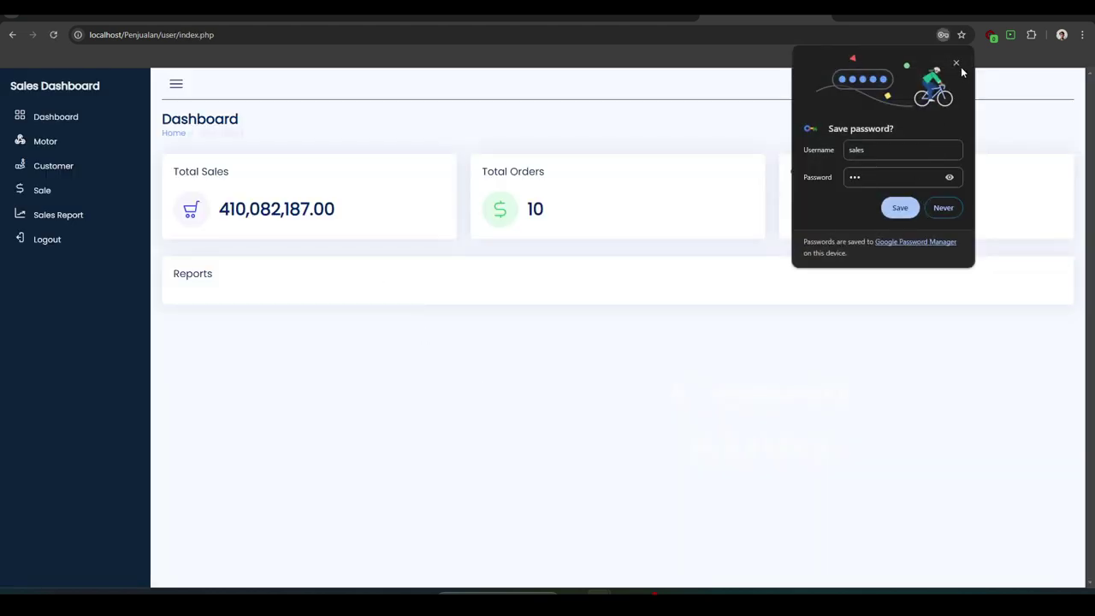
pyautogui.click(956, 63)
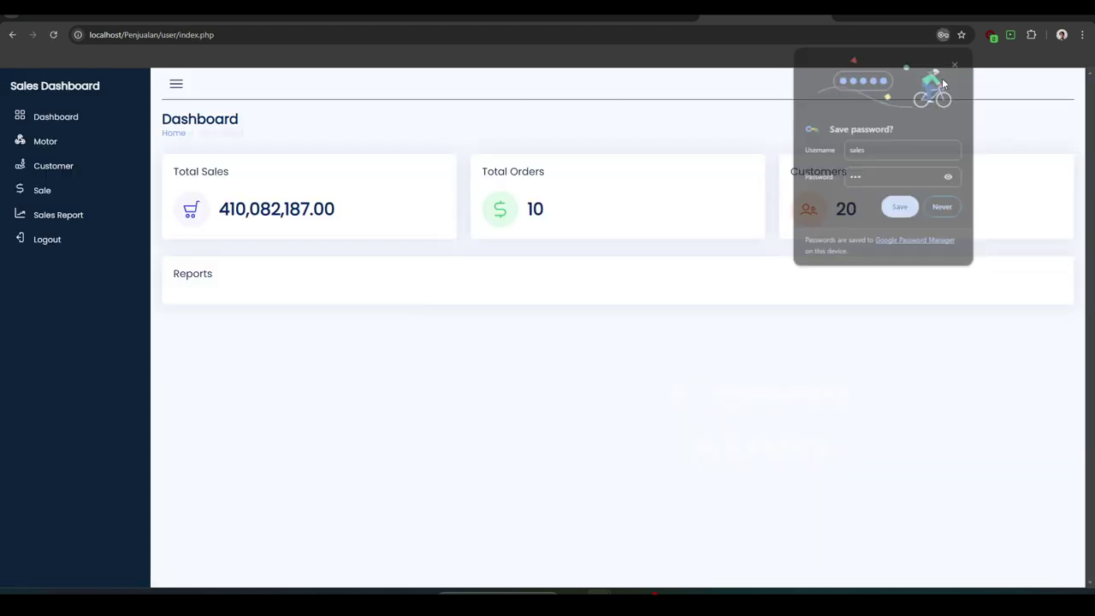
# View the Motor and Customer lists, opening the new-customer form and closing it unsaved
pyautogui.click(68, 154)
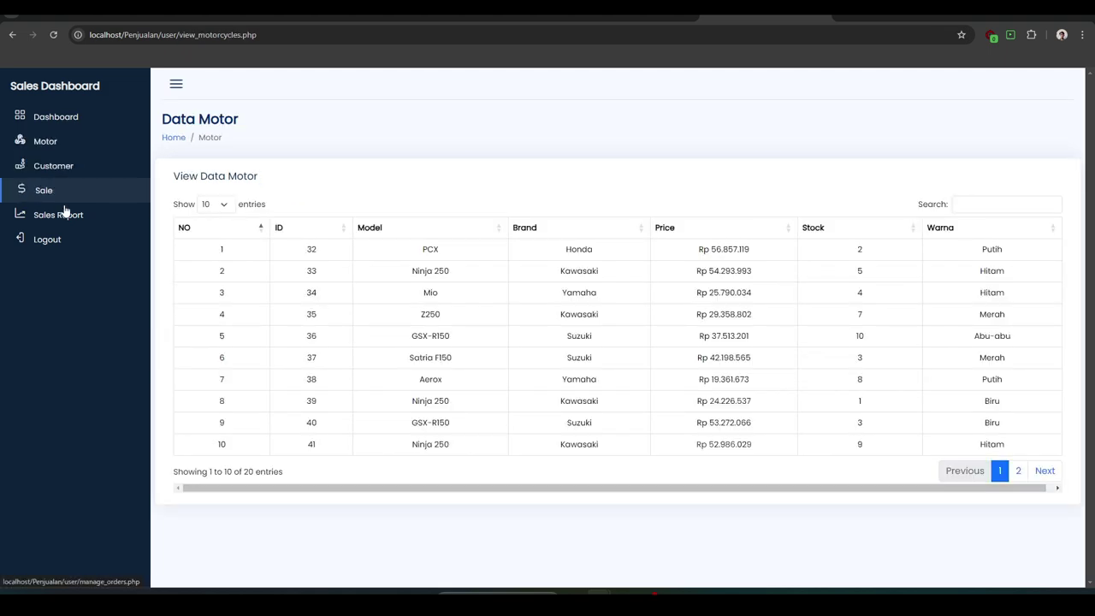
pyautogui.click(63, 168)
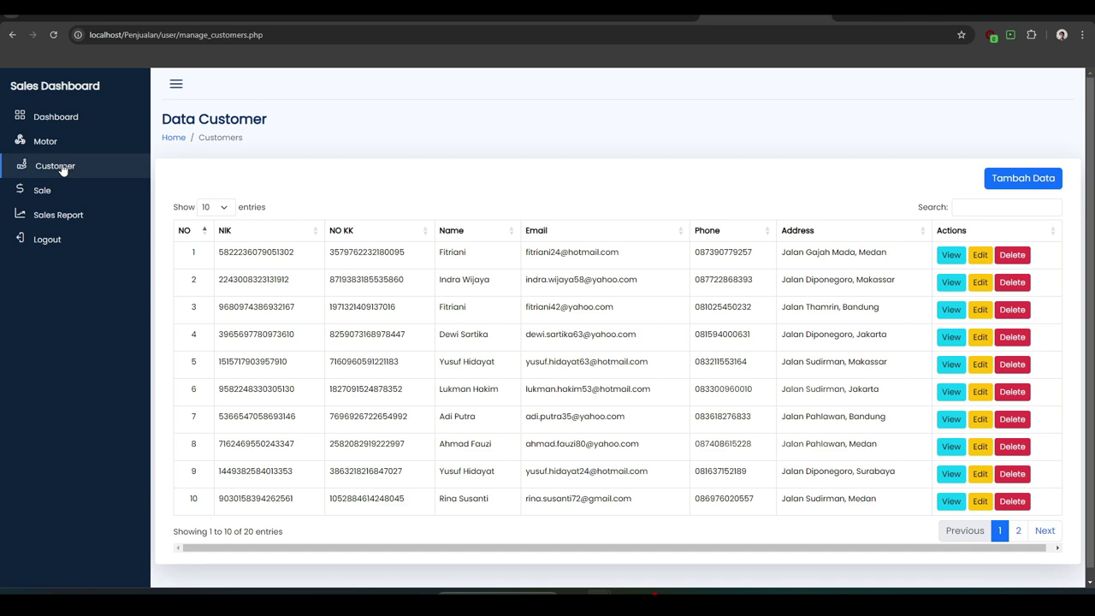
pyautogui.click(1018, 179)
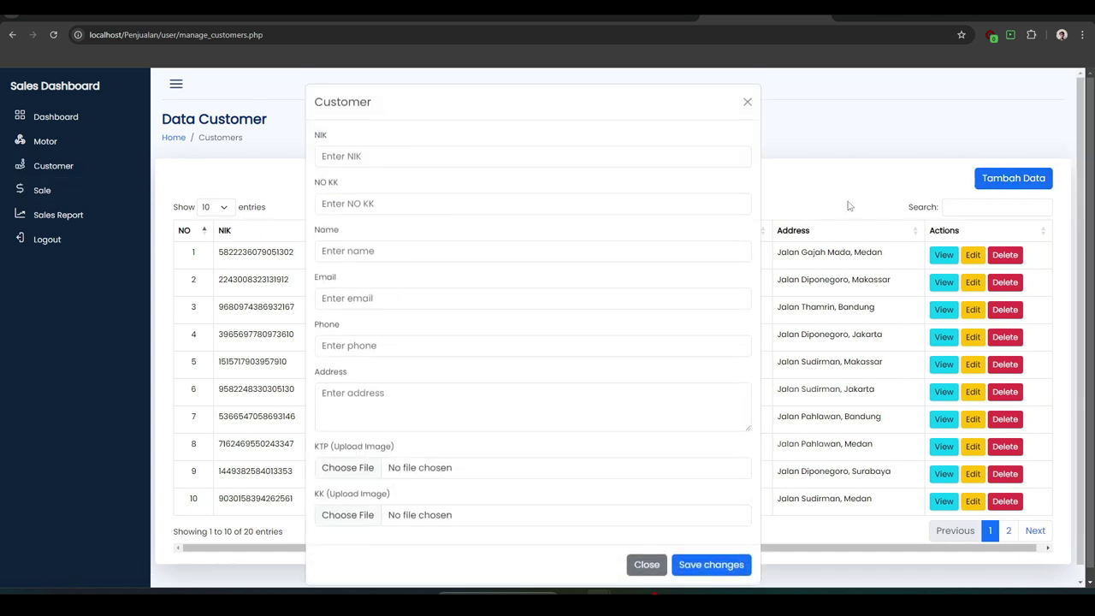
pyautogui.click(742, 110)
# Look through the Sales Report, then log out of the sales account
pyautogui.click(97, 220)
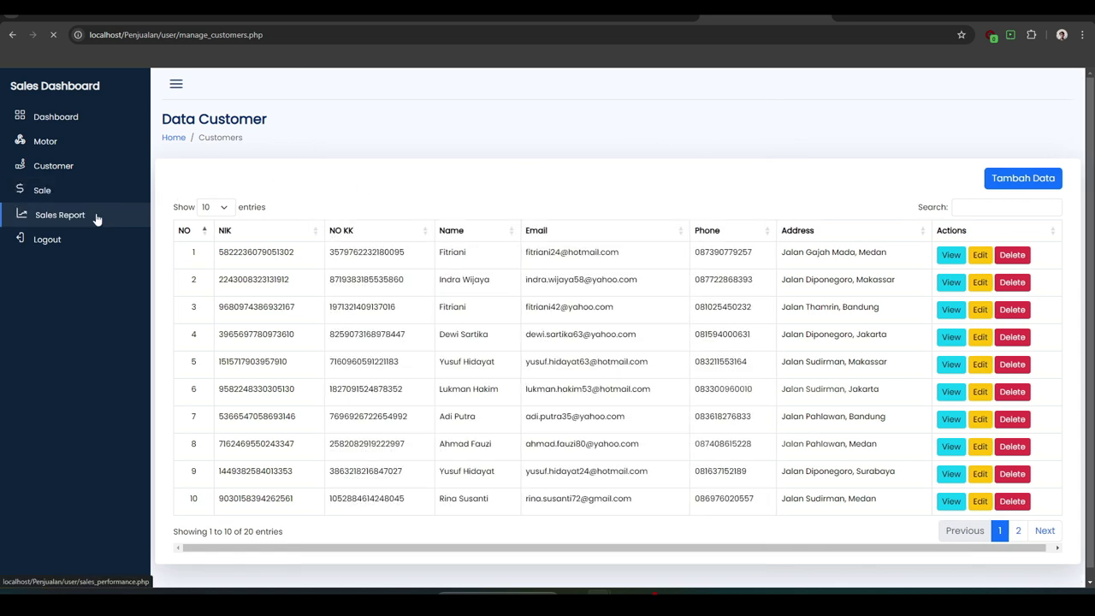
pyautogui.scroll(-2, 313, 308)
pyautogui.scroll(2, 313, 308)
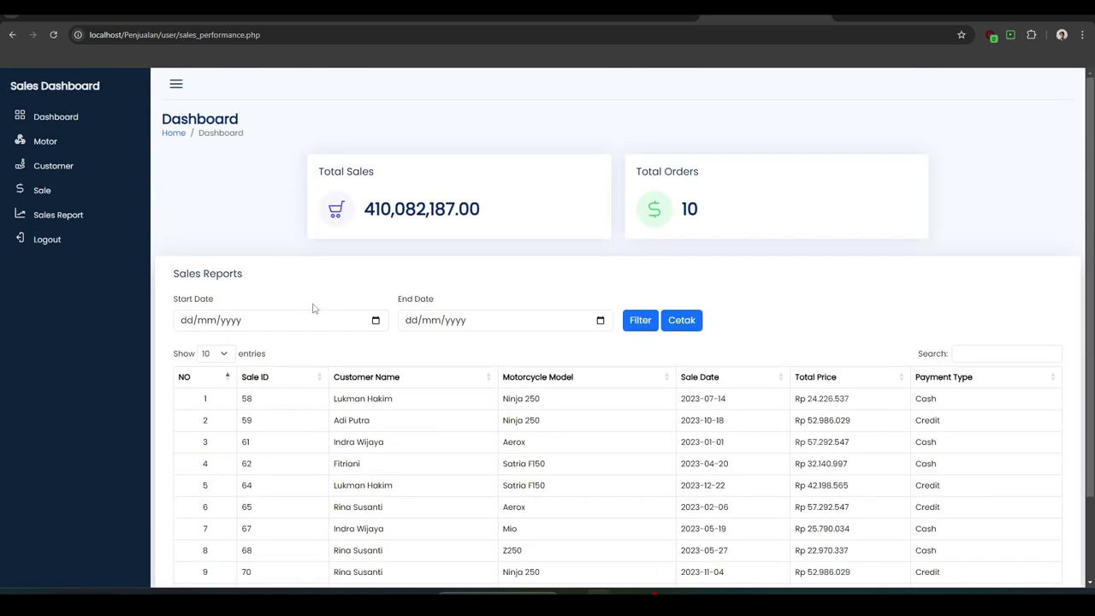
pyautogui.scroll(-3, 313, 308)
pyautogui.scroll(3, 313, 308)
pyautogui.click(88, 248)
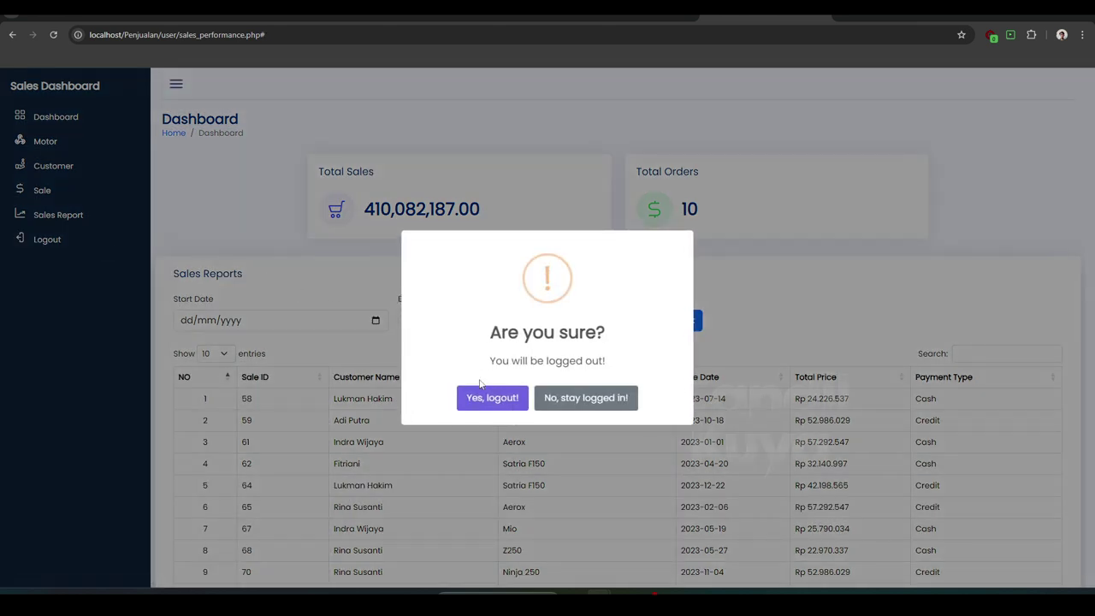
pyautogui.click(492, 404)
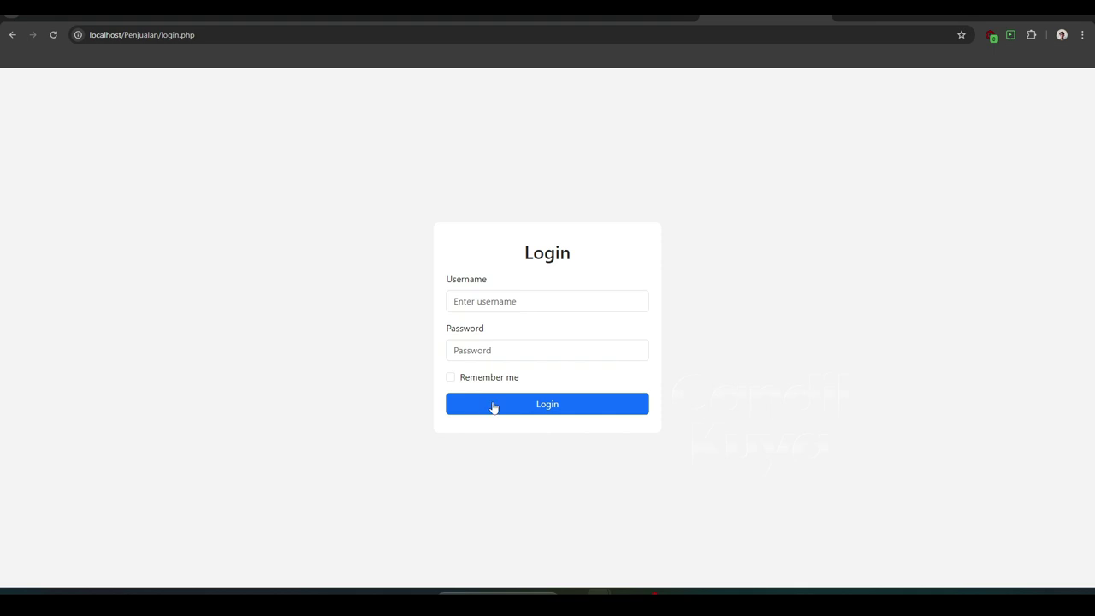